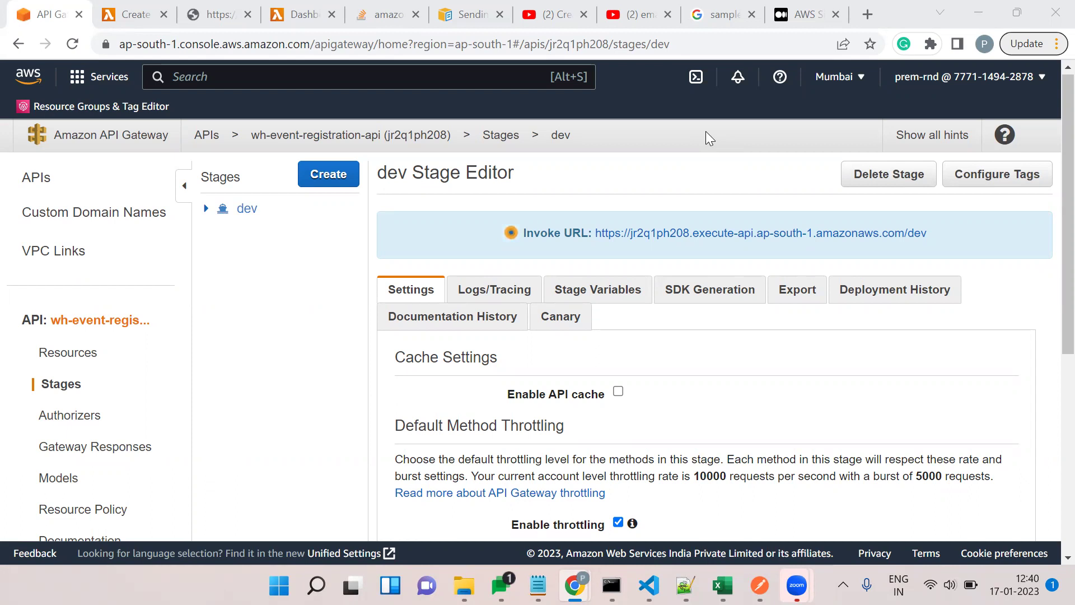
# Find the Lambda service in the AWS console and open its dashboard.
pyautogui.click(298, 79)
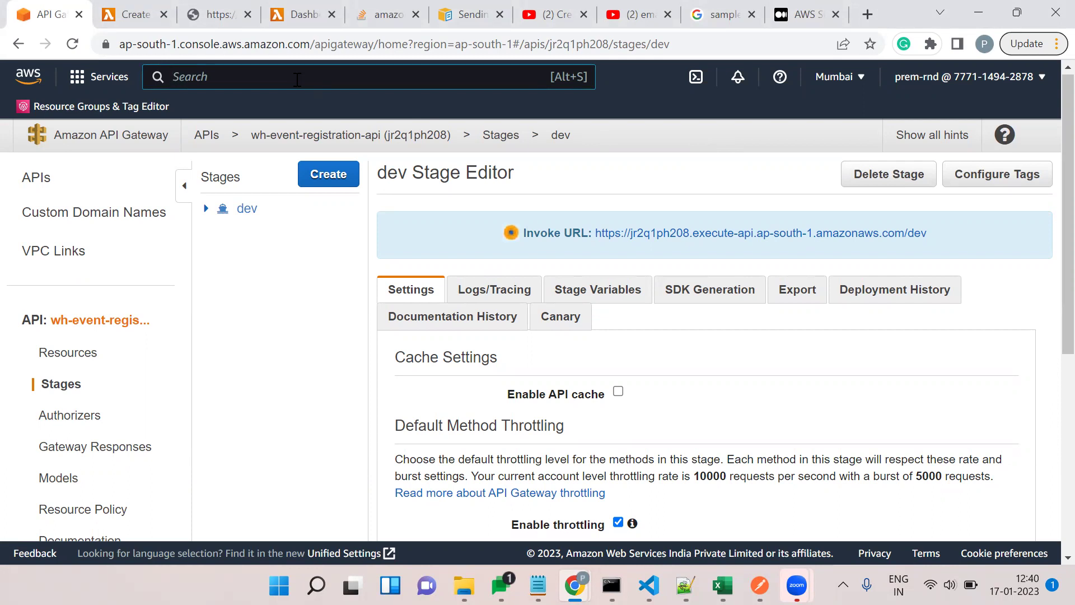
pyautogui.write('lama')
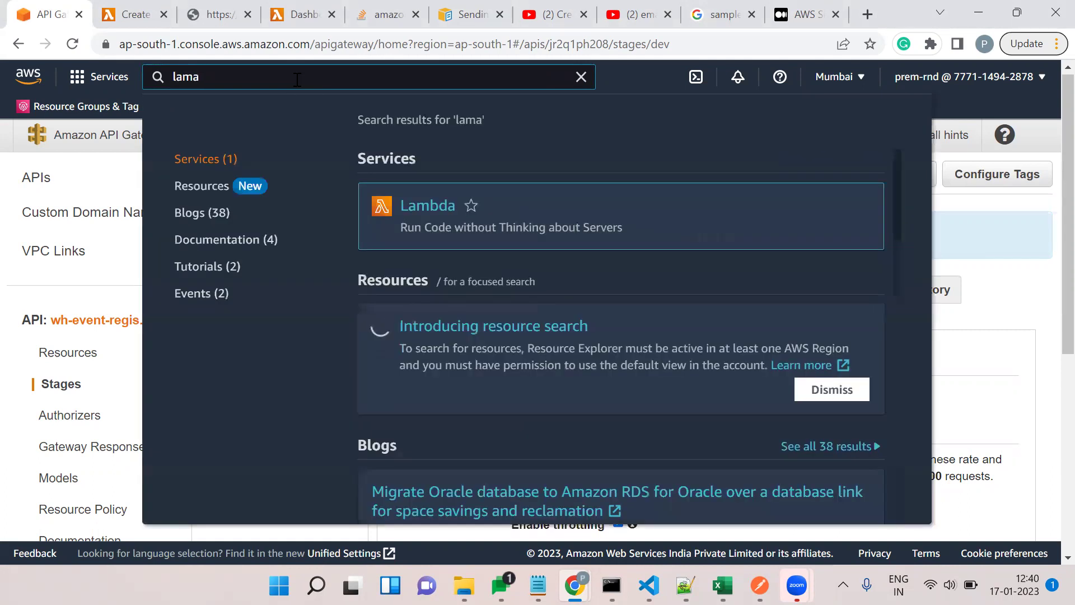
pyautogui.click(418, 211)
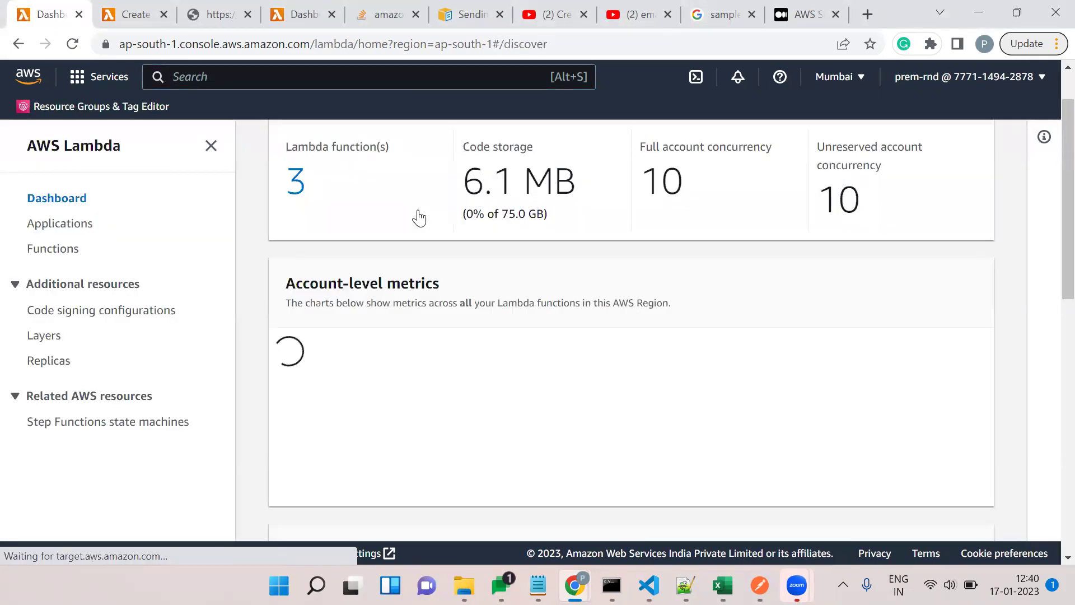
pyautogui.scroll(1, 419, 218)
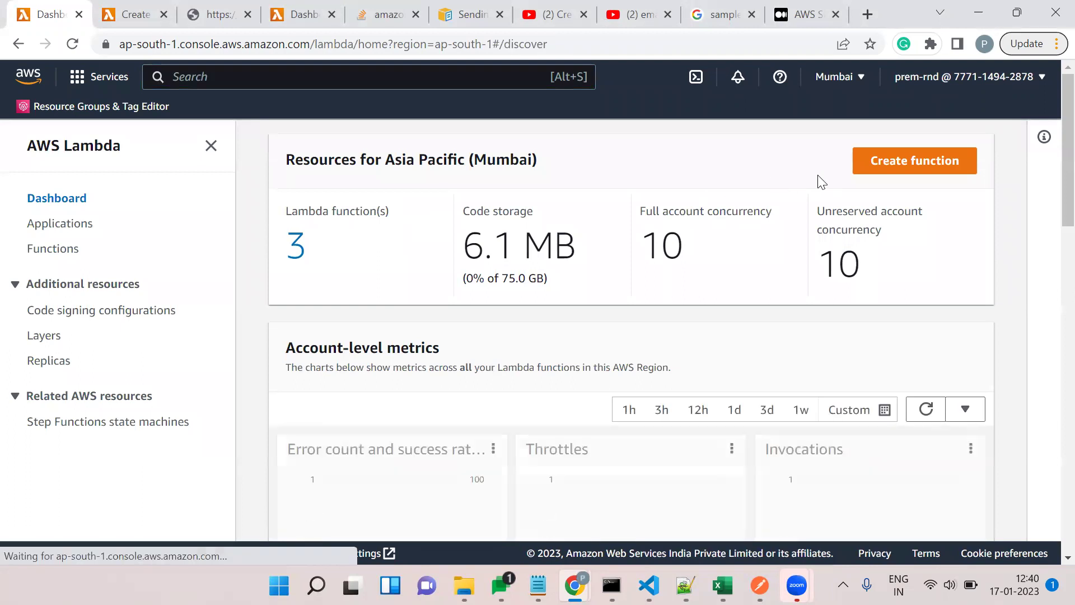
# Review the form for creating a new Lambda function, including its name, runtime and architecture options, and cancel it.
pyautogui.click(903, 167)
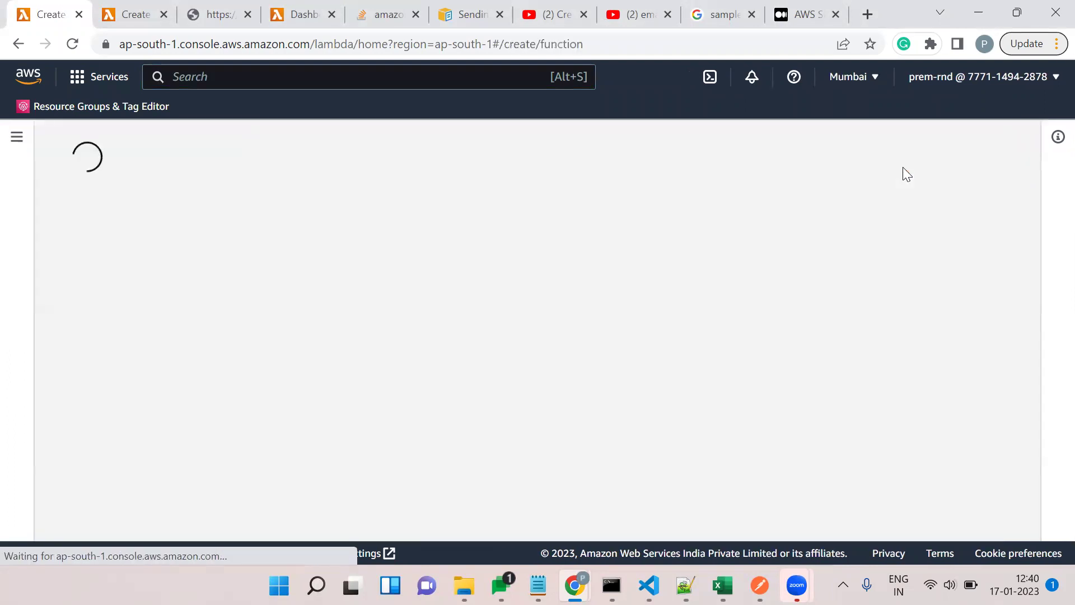
pyautogui.scroll(-3, 455, 258)
pyautogui.click(366, 259)
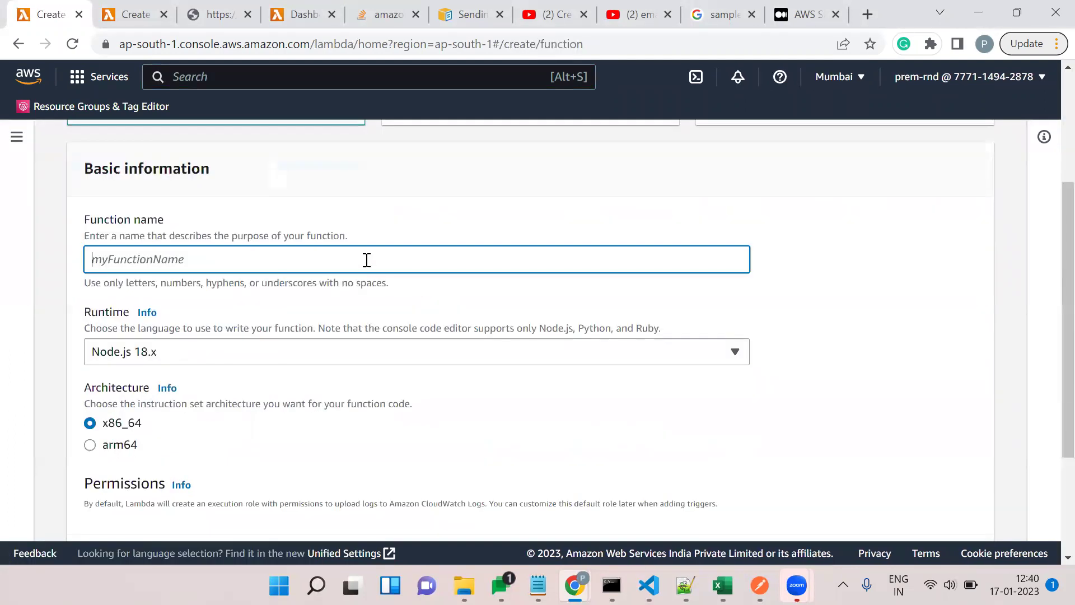
pyautogui.scroll(-2, 460, 223)
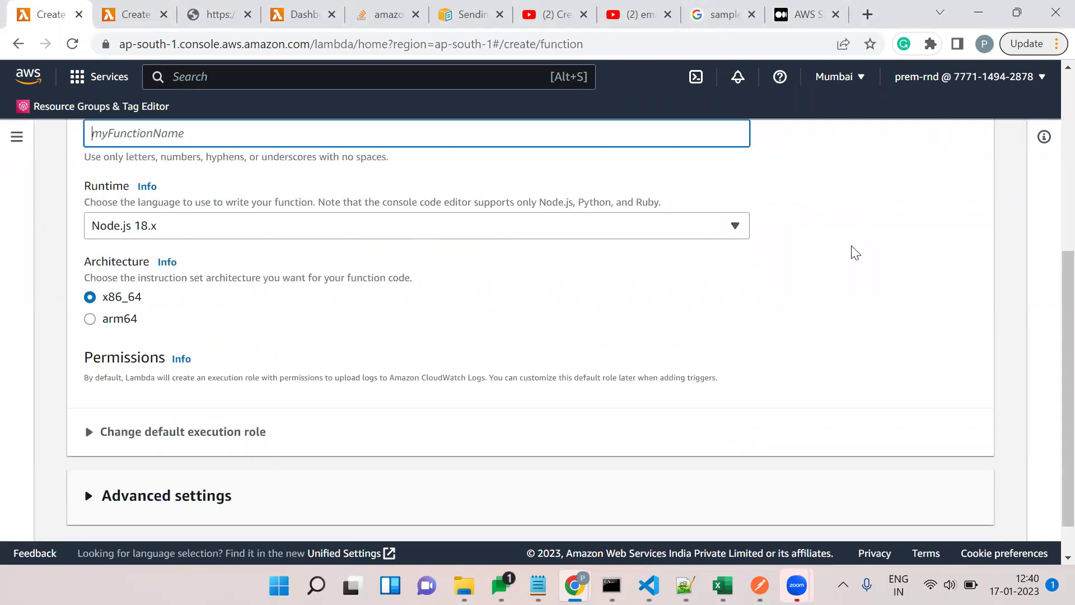
pyautogui.click(696, 235)
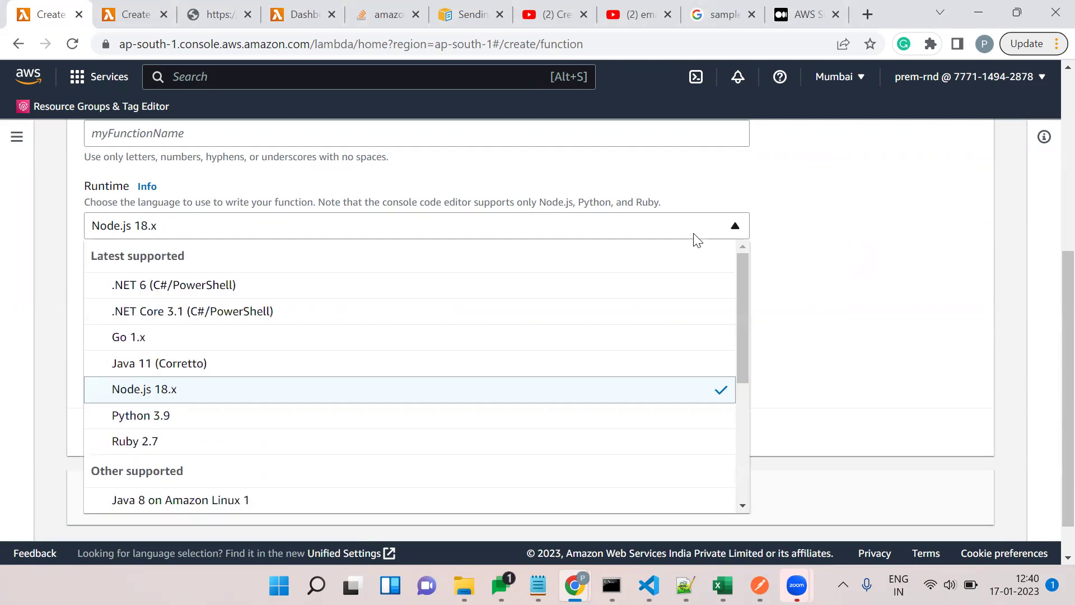
pyautogui.scroll(-1, 519, 372)
pyautogui.click(830, 324)
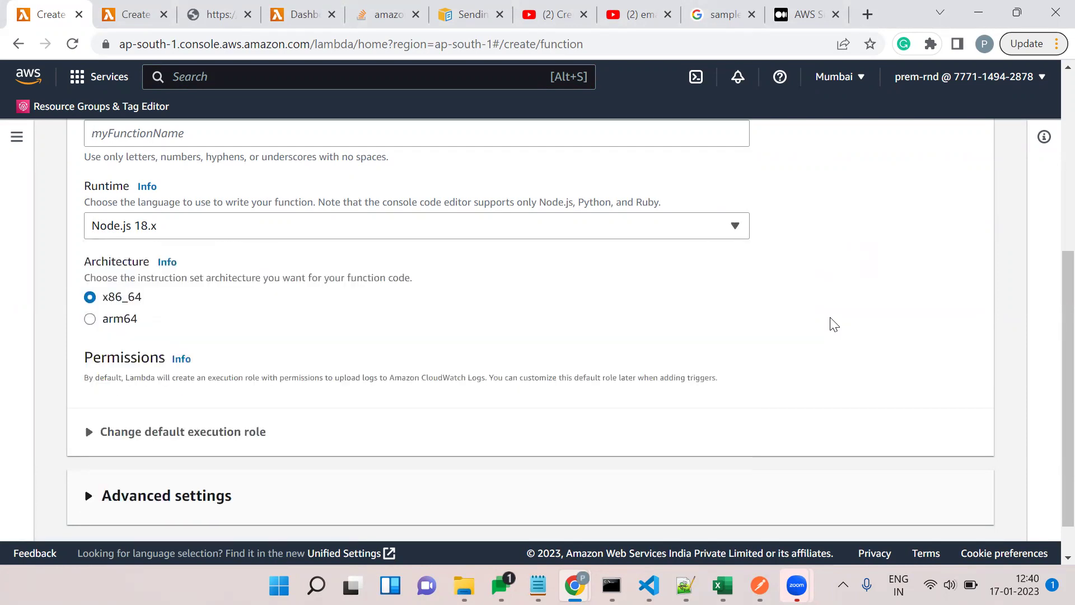
pyautogui.scroll(-1, 833, 324)
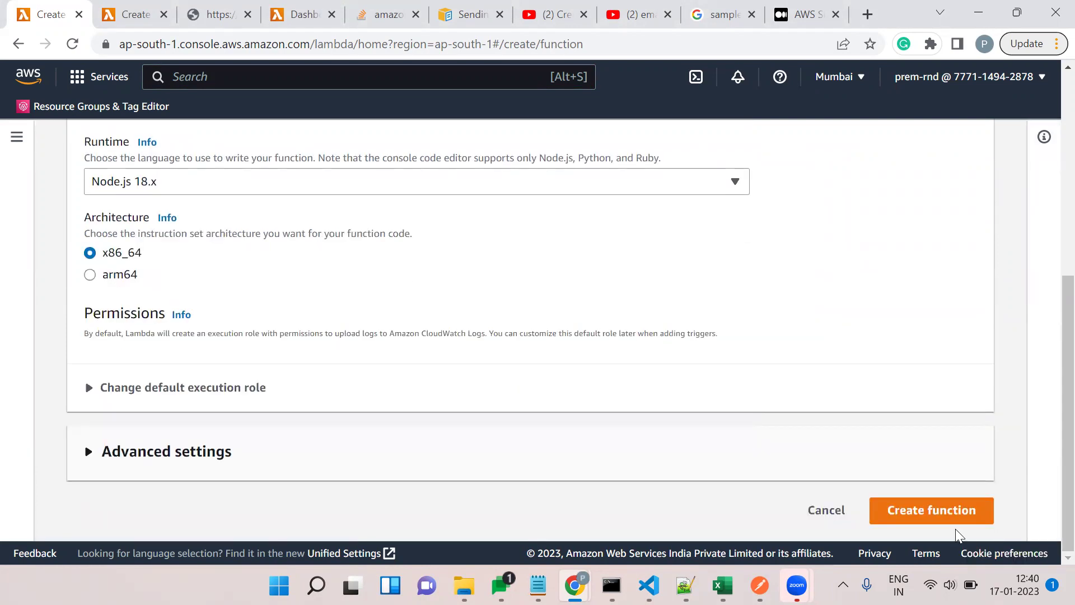
pyautogui.click(809, 507)
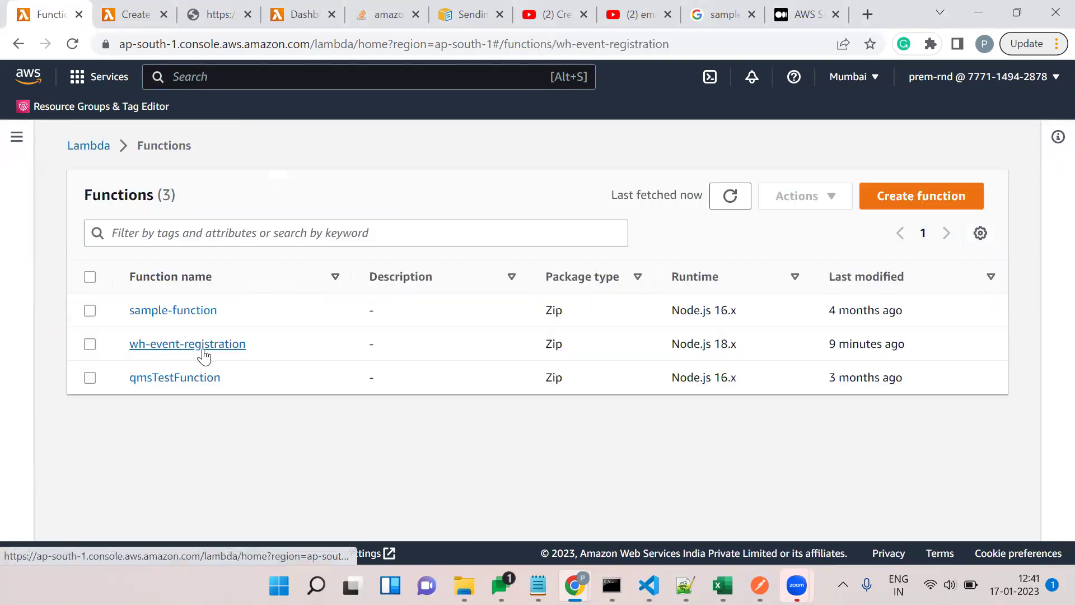
# Open the wh-event-registration function and show its index.mjs source file in the code editor.
pyautogui.click(203, 347)
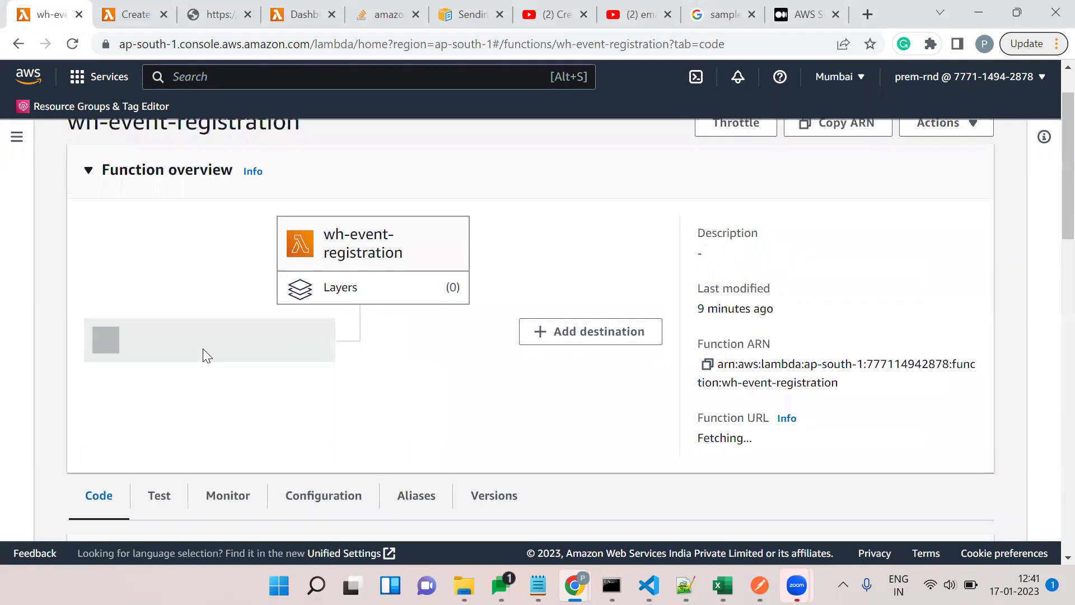
pyautogui.scroll(-4, 206, 355)
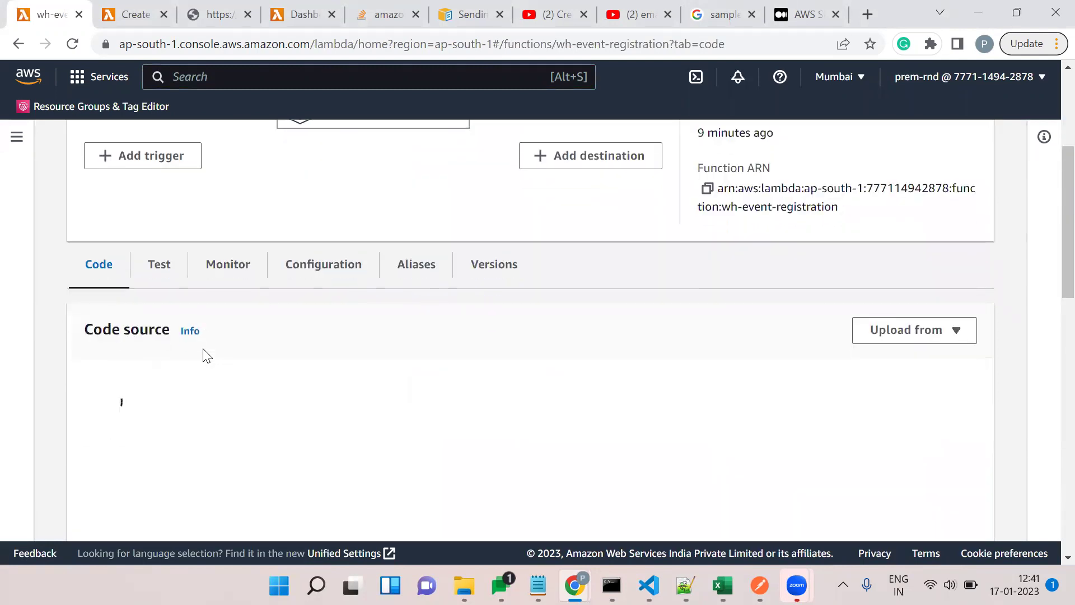
pyautogui.scroll(-3, 207, 355)
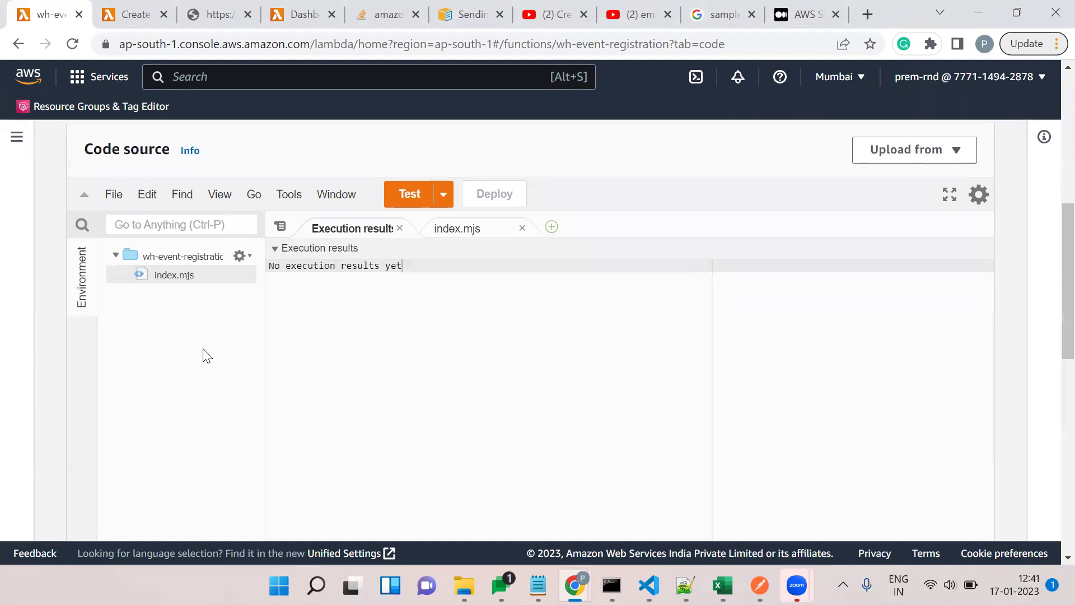
pyautogui.click(178, 280)
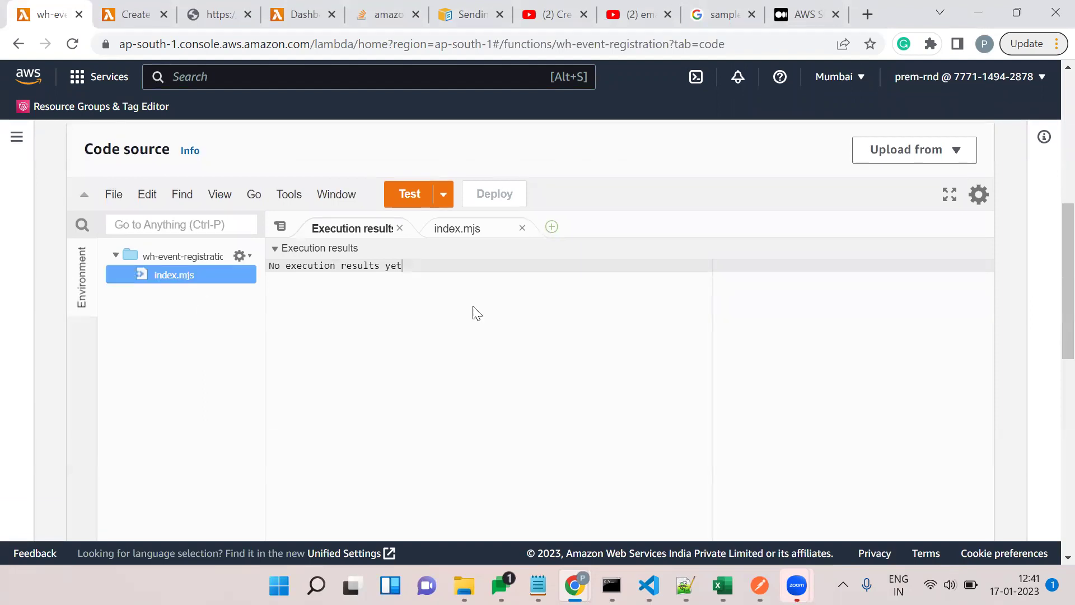
pyautogui.click(476, 242)
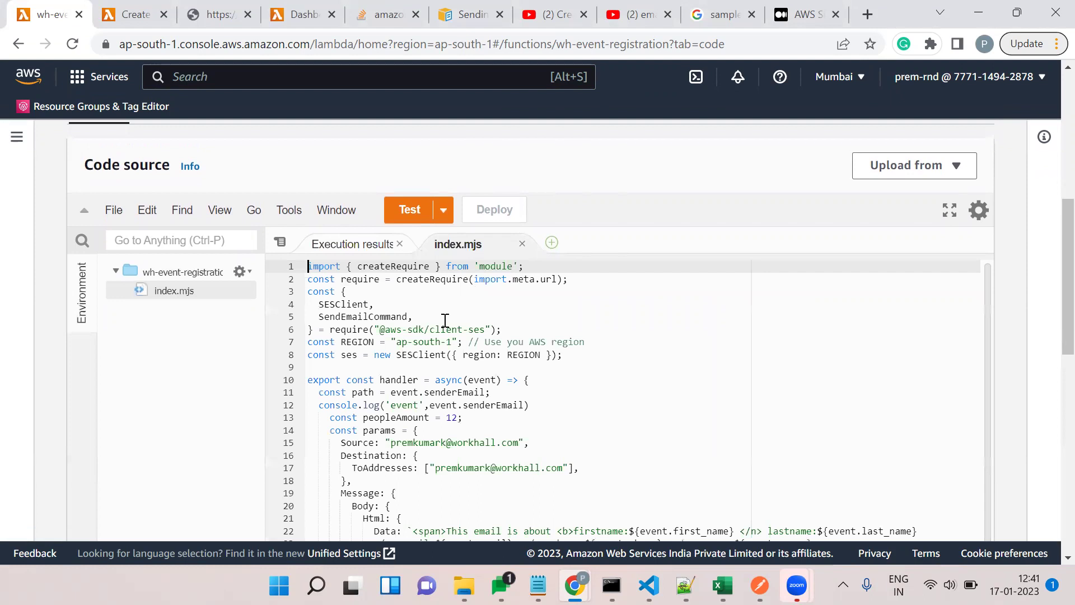
# Examine the index.mjs code for the SES client setup, email parameters, message body and send handling.
pyautogui.scroll(-10, 445, 320)
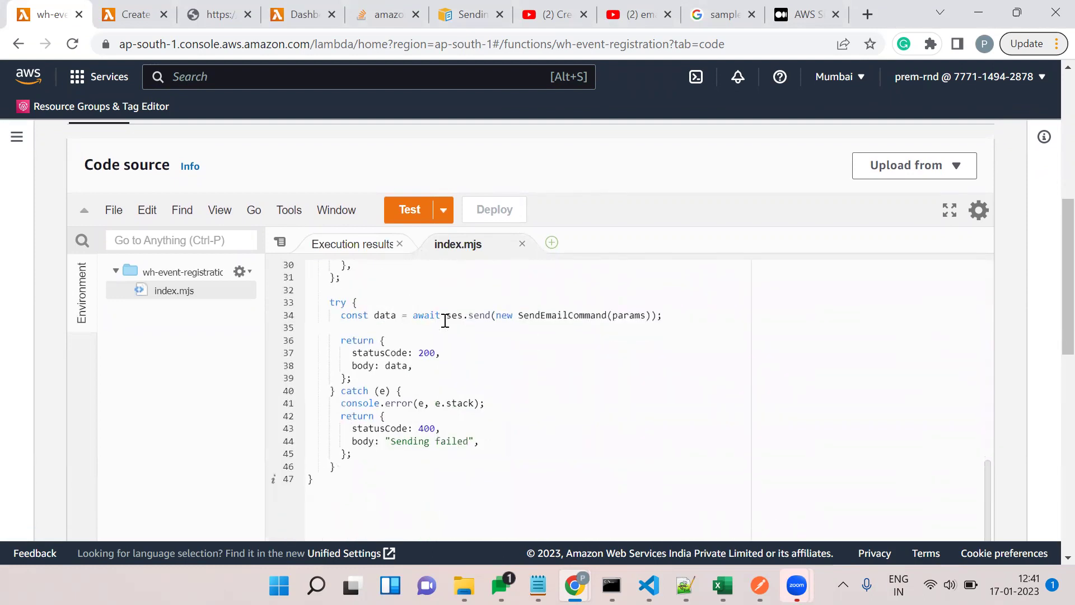
pyautogui.scroll(-3, 445, 320)
pyautogui.scroll(15, 446, 320)
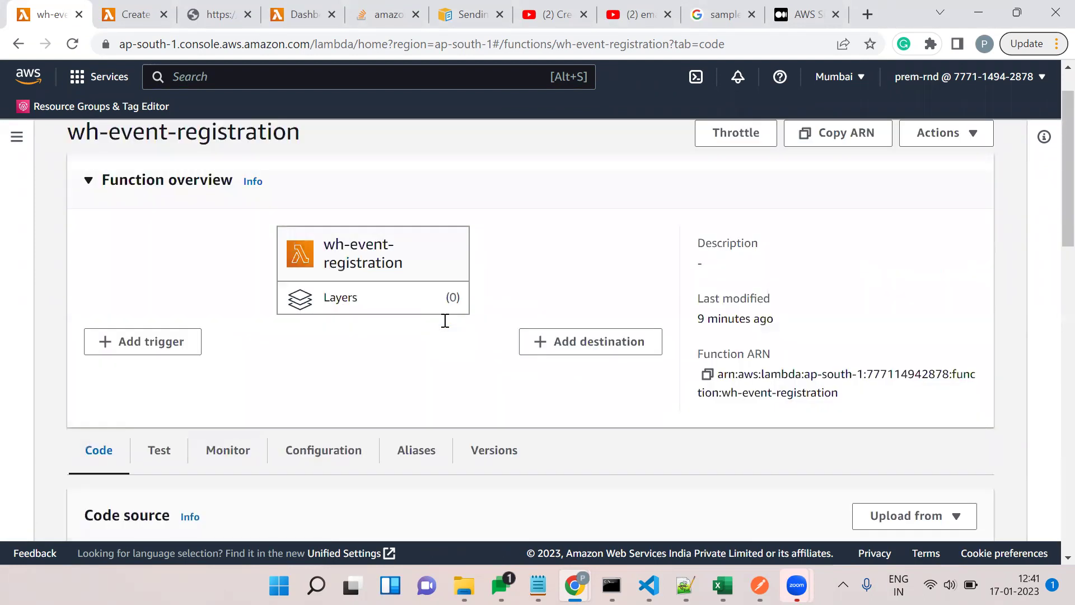
pyautogui.scroll(-8, 445, 320)
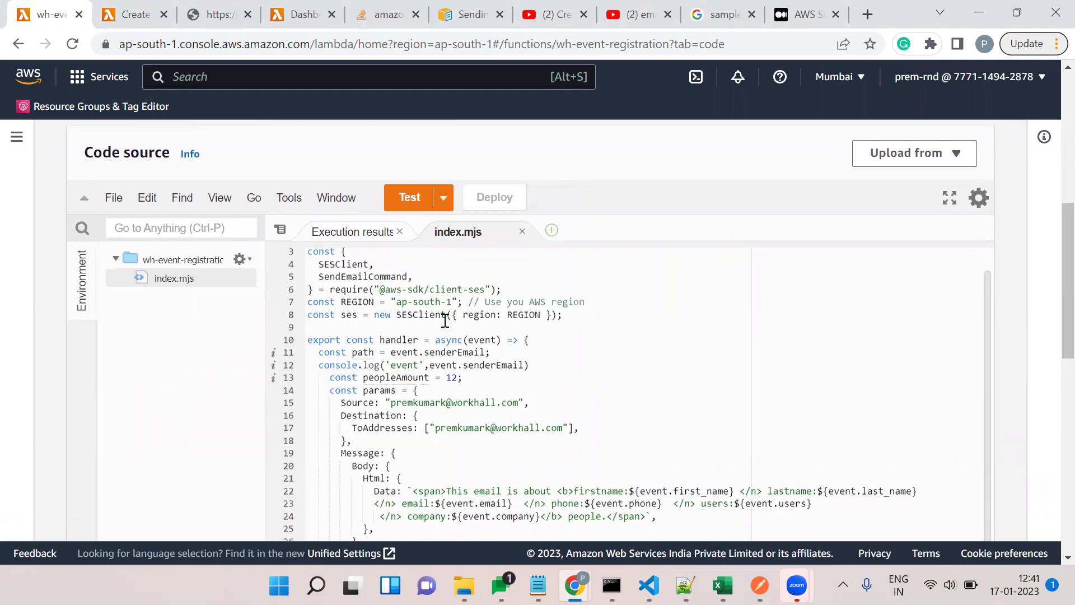
pyautogui.scroll(-1, 445, 320)
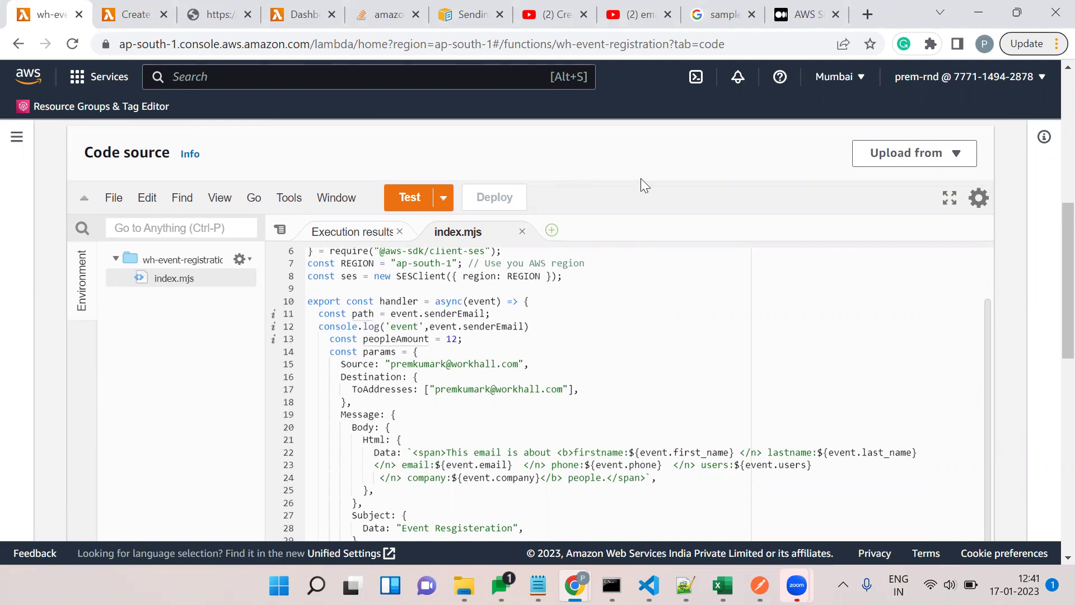
pyautogui.scroll(-1, 640, 186)
pyautogui.scroll(-1, 640, 179)
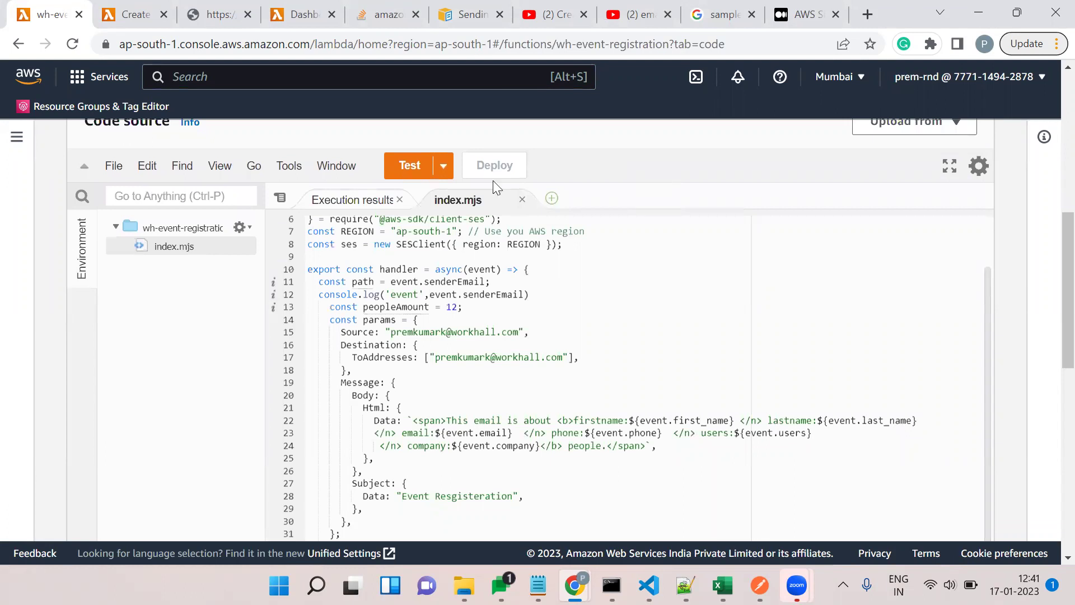
# Run the function with the saved test1 event and examine the response in the execution results.
pyautogui.click(411, 165)
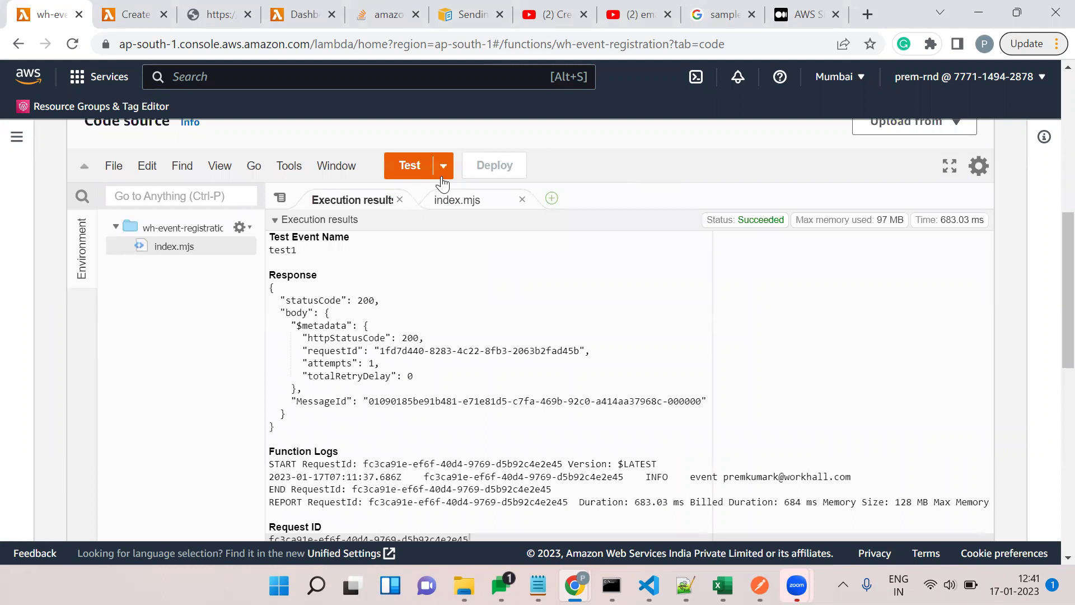
pyautogui.moveTo(285, 300); pyautogui.dragTo(340, 424)
pyautogui.click(343, 425)
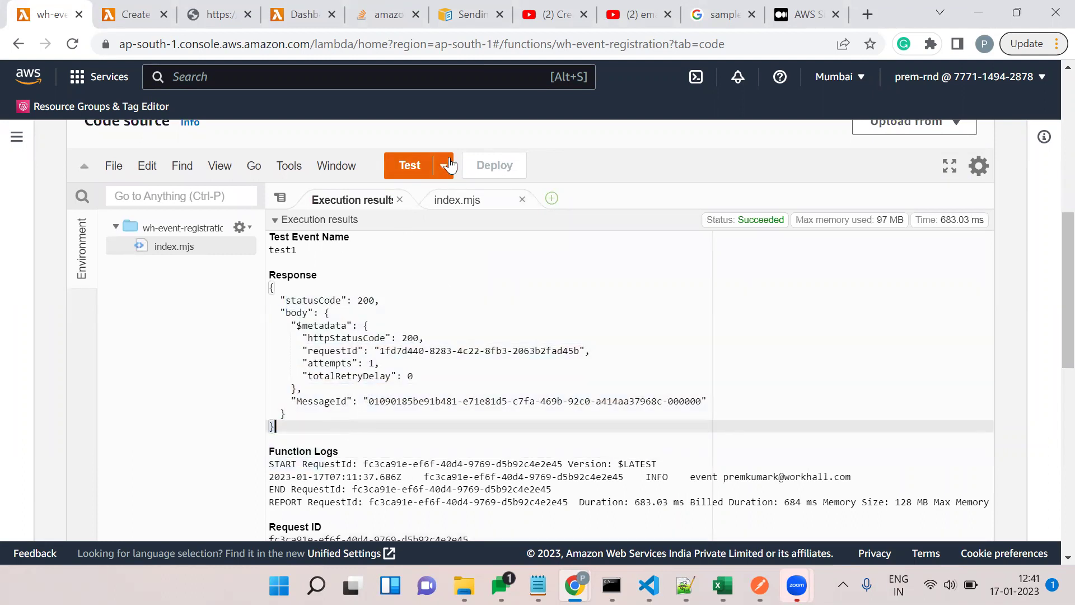
# Examine the event JSON of the saved test1 event and close its configuration without saving.
pyautogui.click(448, 165)
pyautogui.click(450, 191)
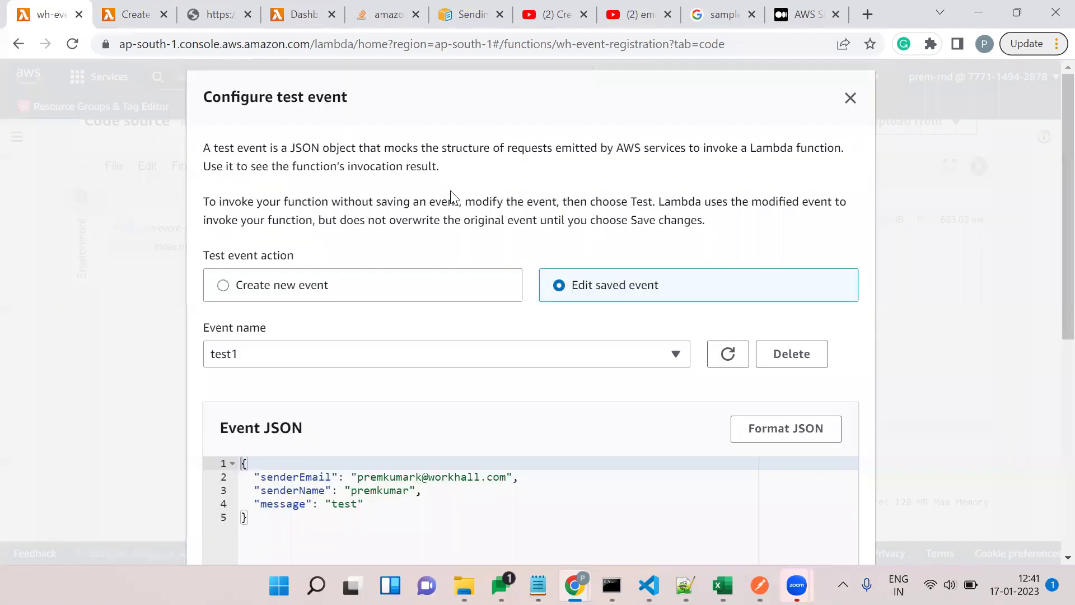
pyautogui.scroll(-2, 409, 286)
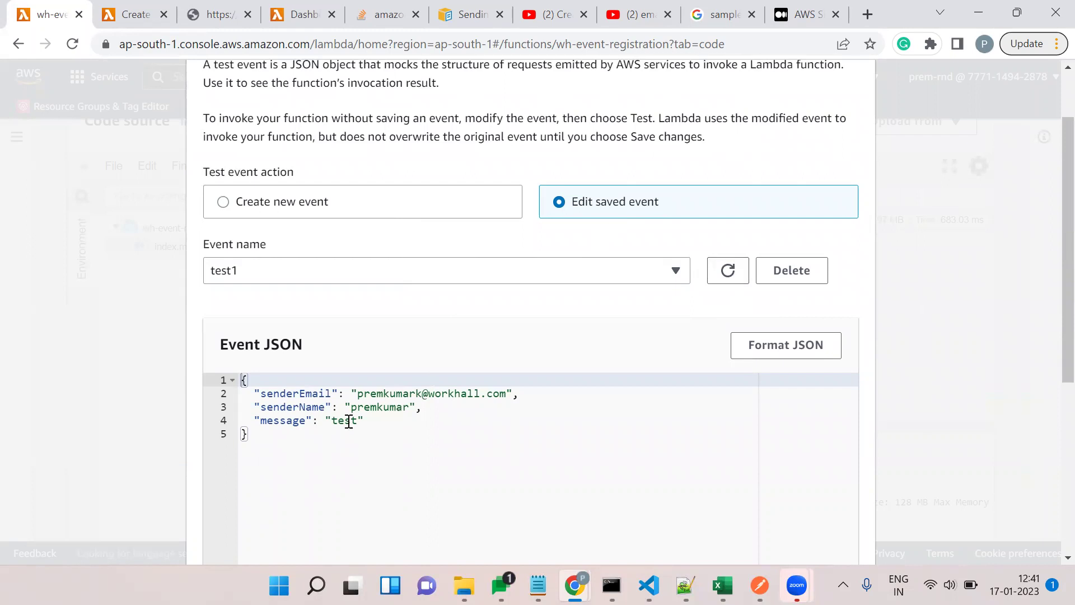
pyautogui.moveTo(266, 444); pyautogui.dragTo(228, 377)
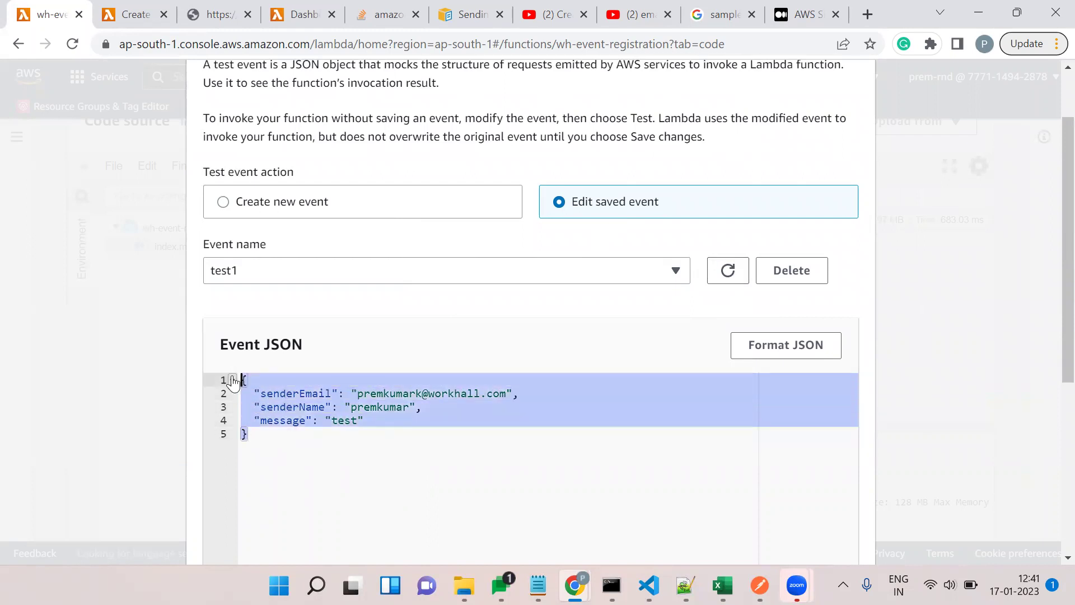
pyautogui.scroll(-6, 463, 330)
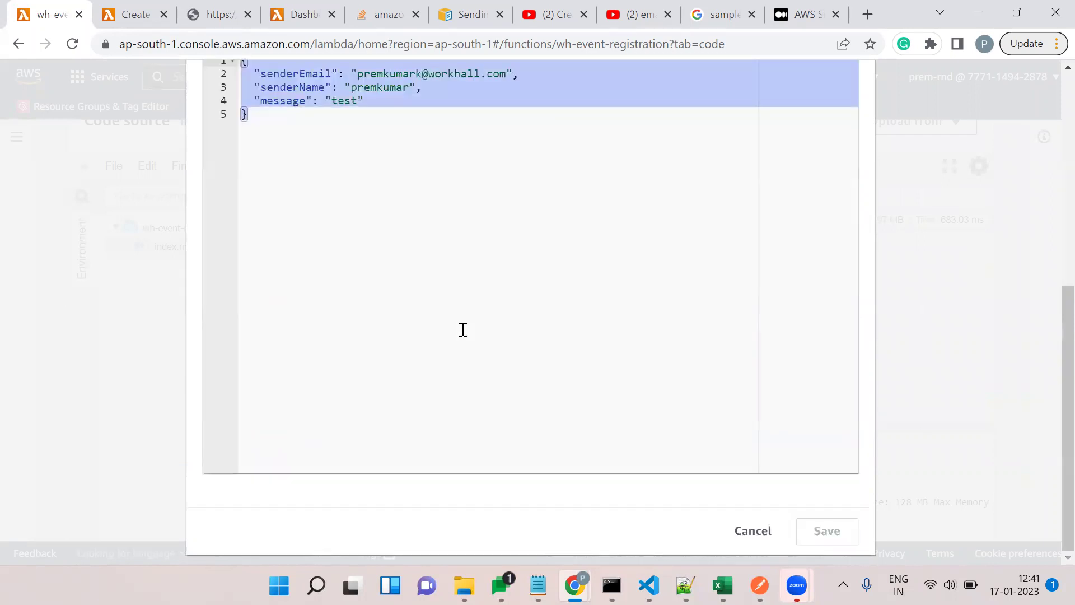
pyautogui.click(749, 534)
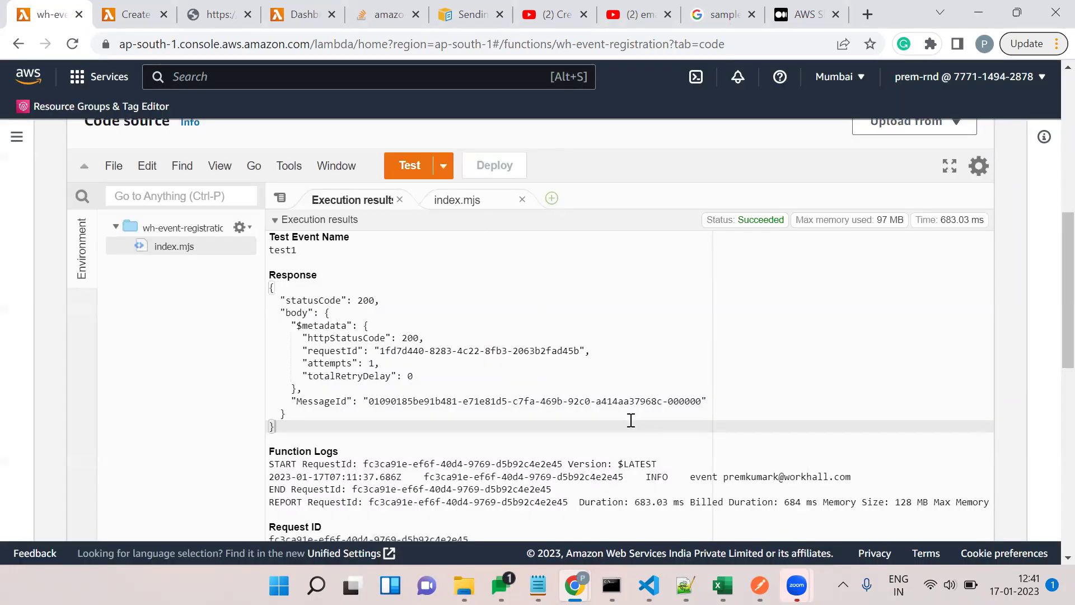
# Return to the index.mjs code, look through it again and rerun the function test.
pyautogui.scroll(1, 630, 419)
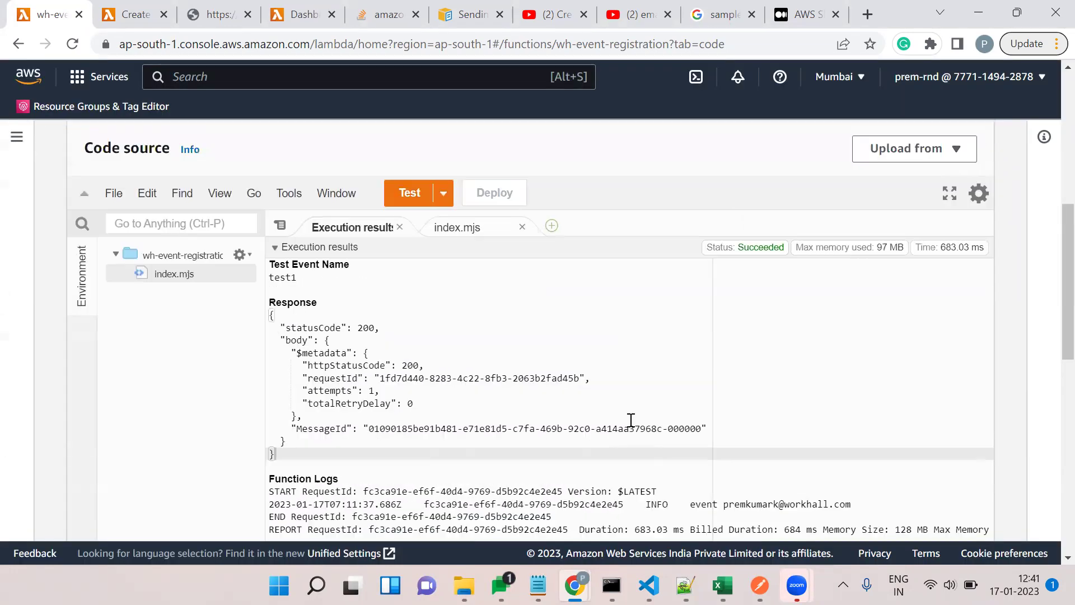
pyautogui.click(481, 234)
pyautogui.scroll(-2, 328, 285)
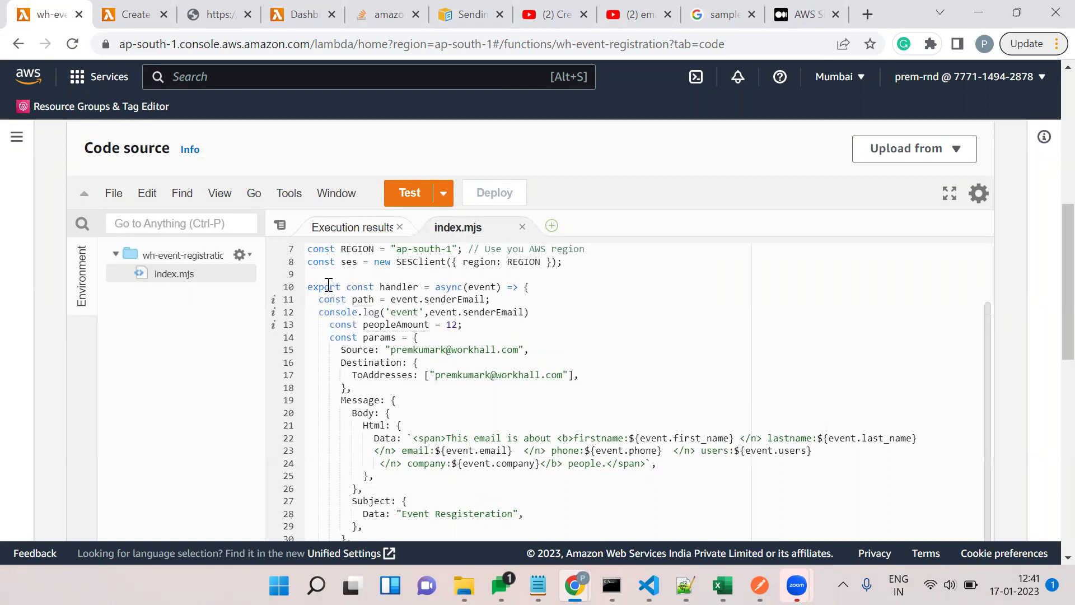
pyautogui.scroll(2, 329, 284)
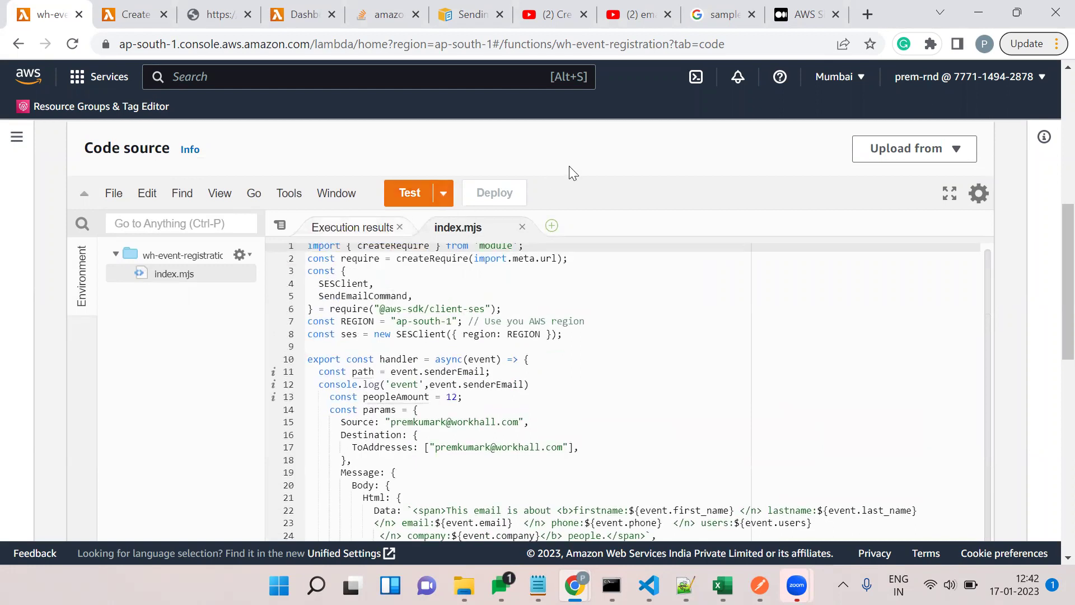
pyautogui.click(412, 196)
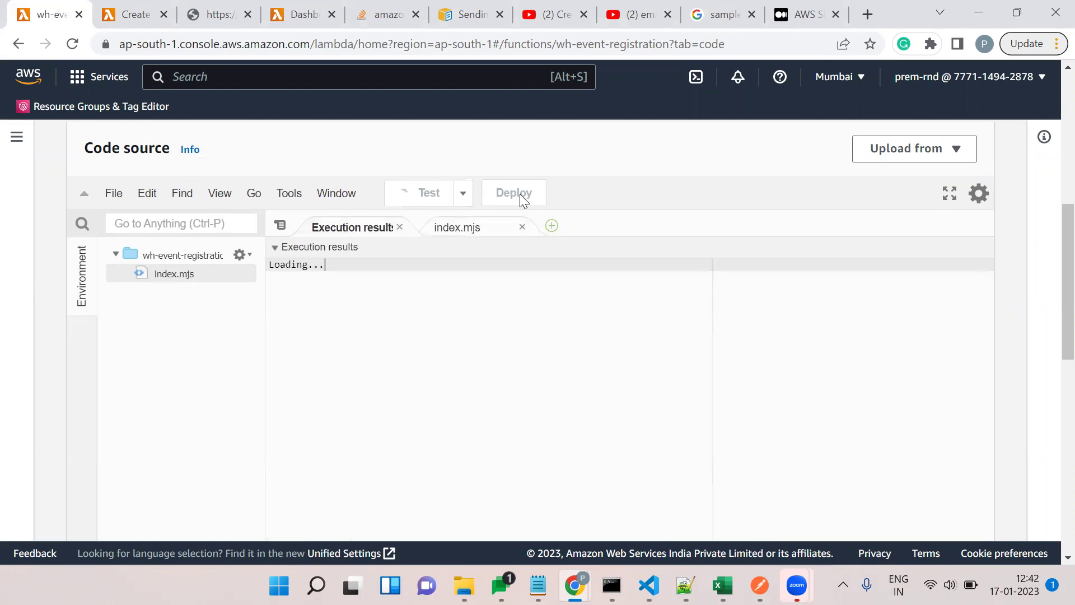
# Remove the blank line above the exported handler in index.mjs and deploy the updated function.
pyautogui.click(458, 227)
pyautogui.click(461, 340)
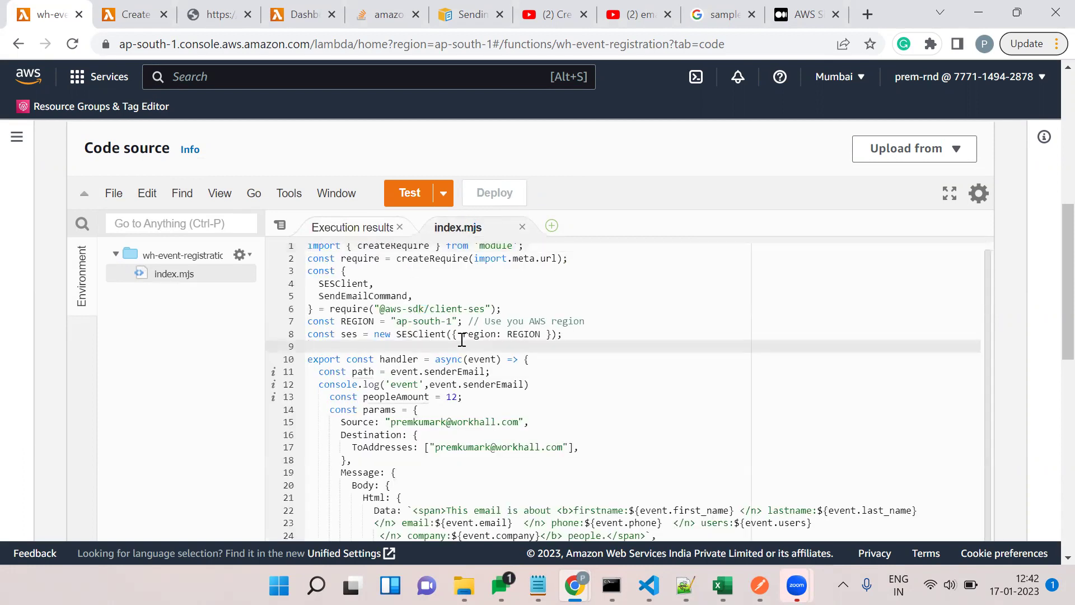
pyautogui.press('BackSpace')
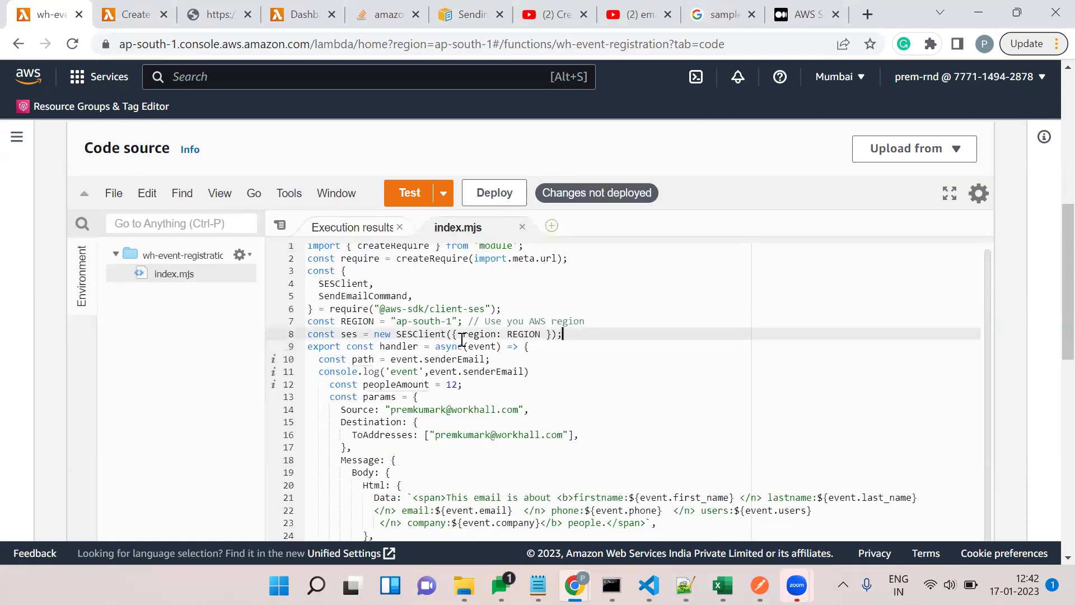
pyautogui.click(479, 202)
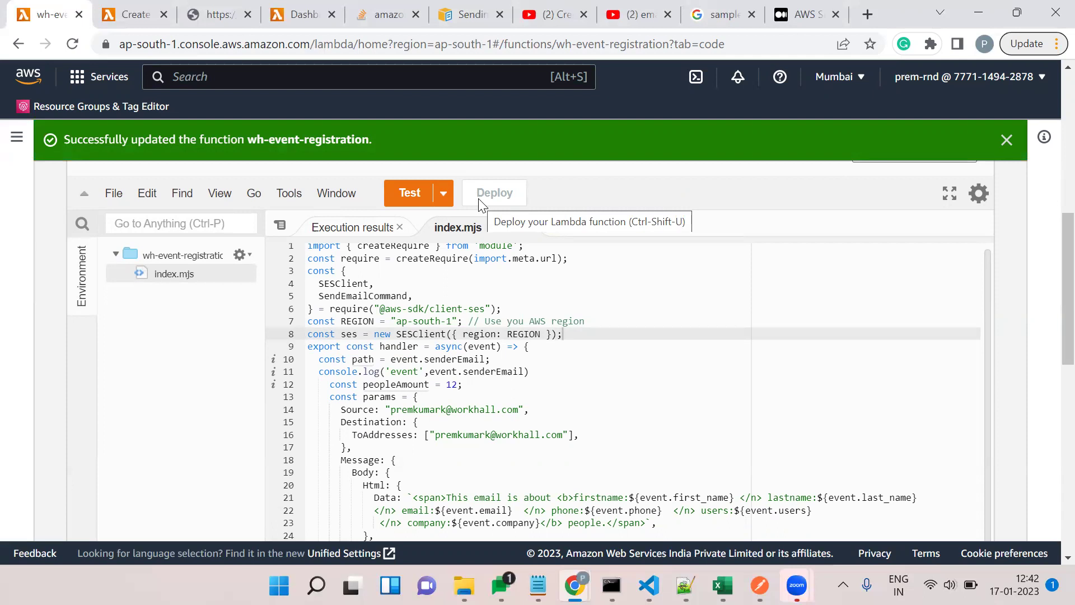
# Search the AWS services for API Gateway and open its list of APIs.
pyautogui.click(251, 79)
pyautogui.write('apig')
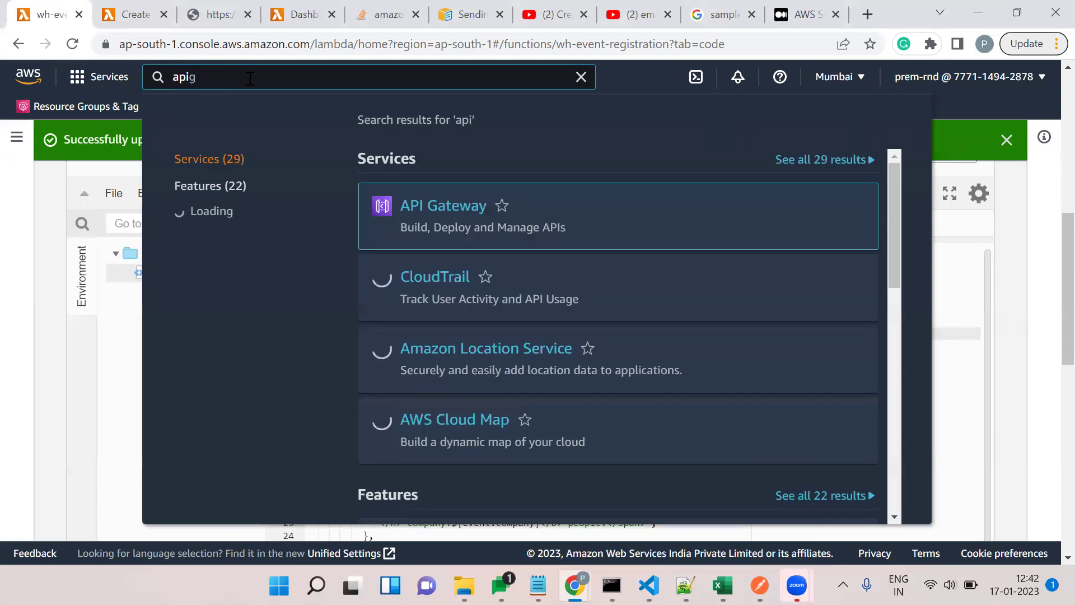
pyautogui.click(433, 208)
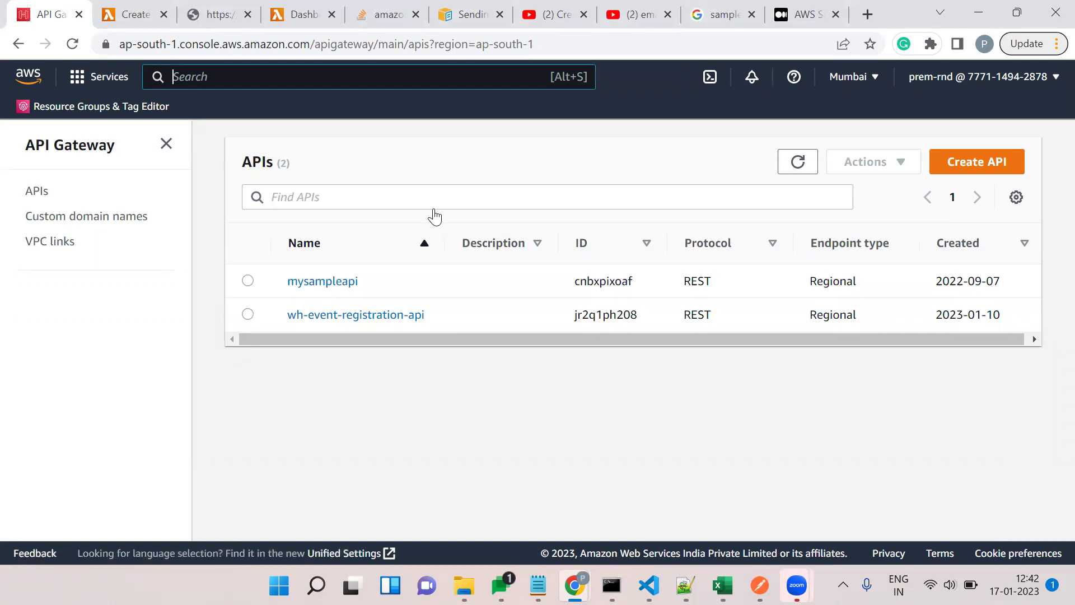
# Look through the API types offered for a new API and return to the API list.
pyautogui.click(958, 162)
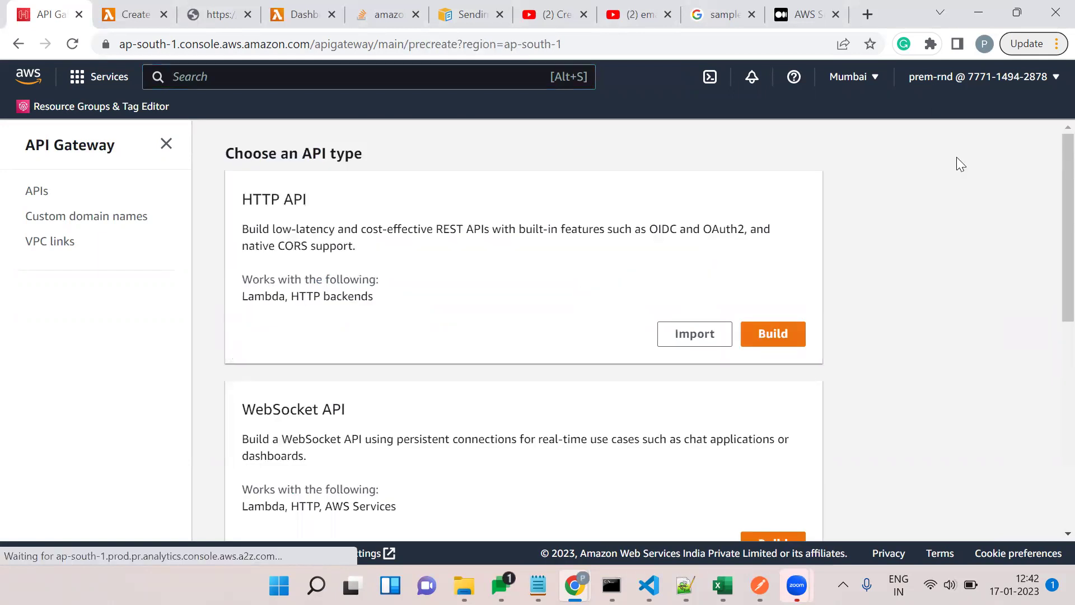
pyautogui.scroll(-8, 537, 342)
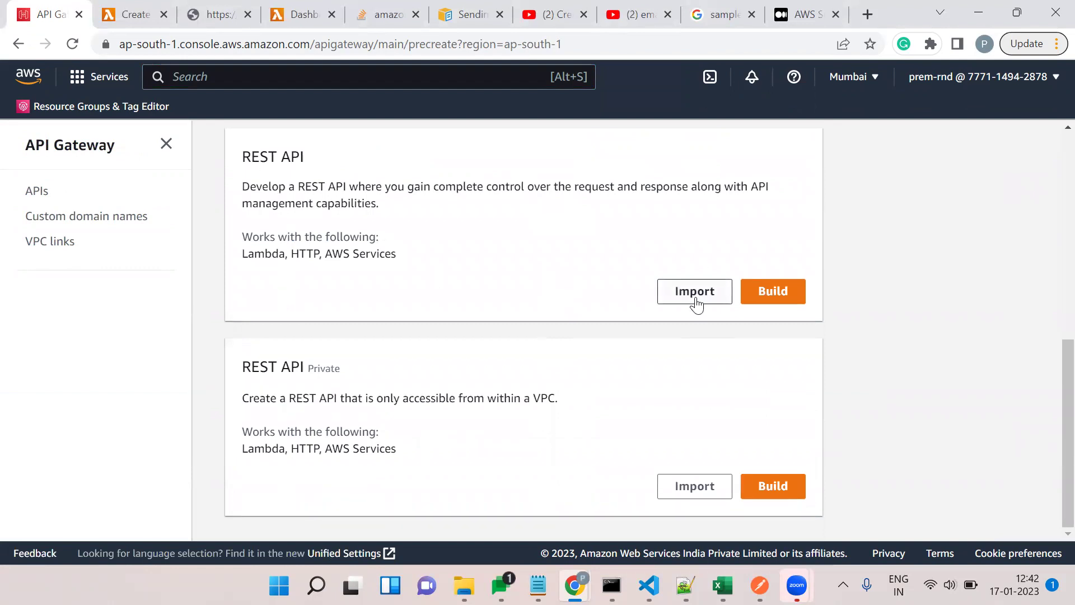
pyautogui.scroll(10, 427, 252)
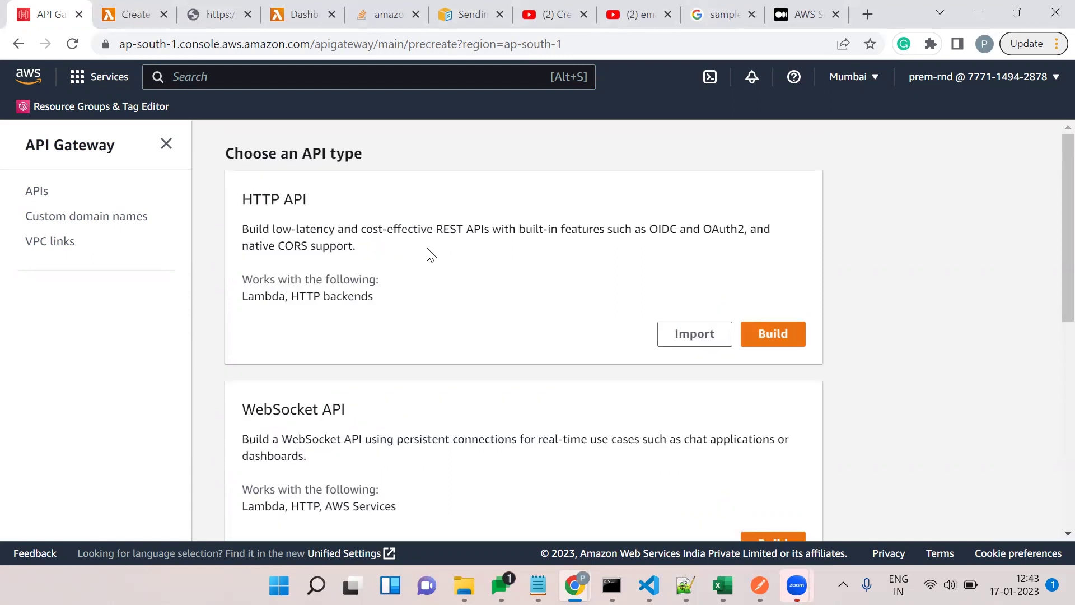
pyautogui.click(37, 191)
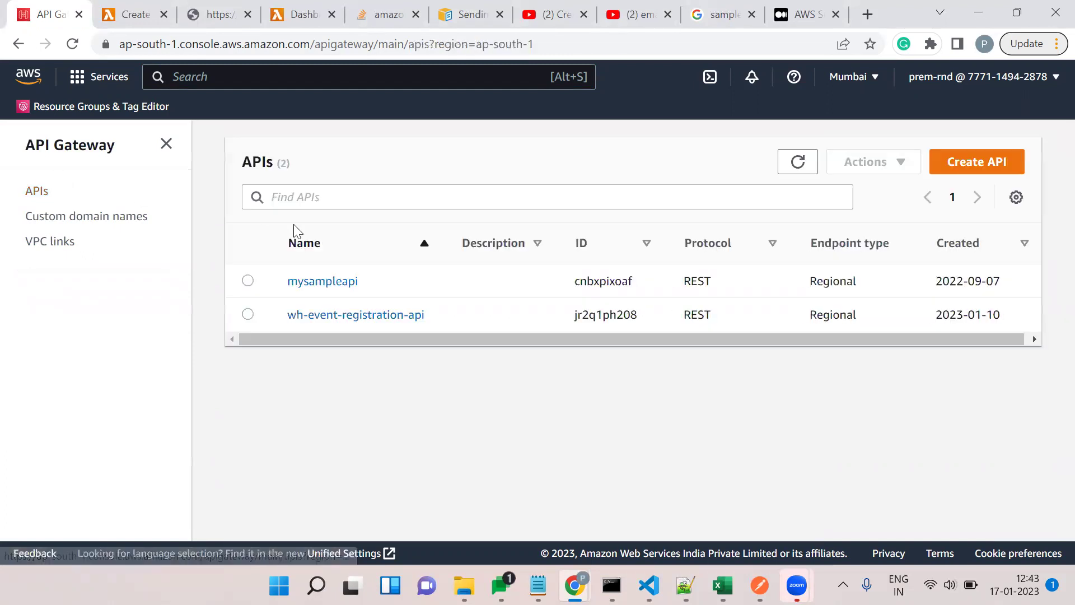
# Open the resources of wh-event-registration-api and show its GET method execution.
pyautogui.click(343, 315)
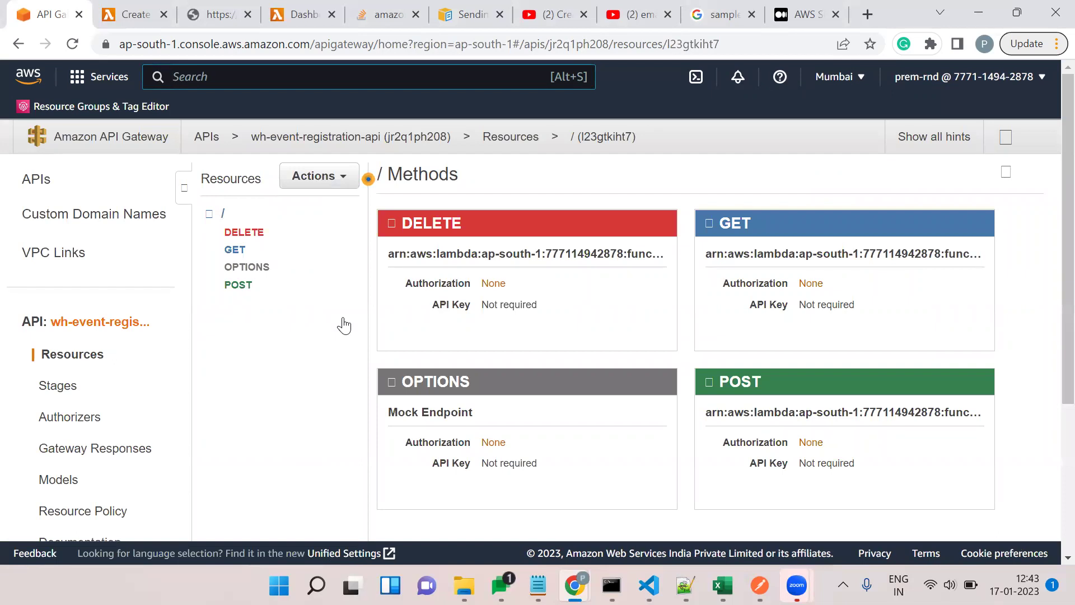
pyautogui.rightClick(268, 252)
pyautogui.click(263, 250)
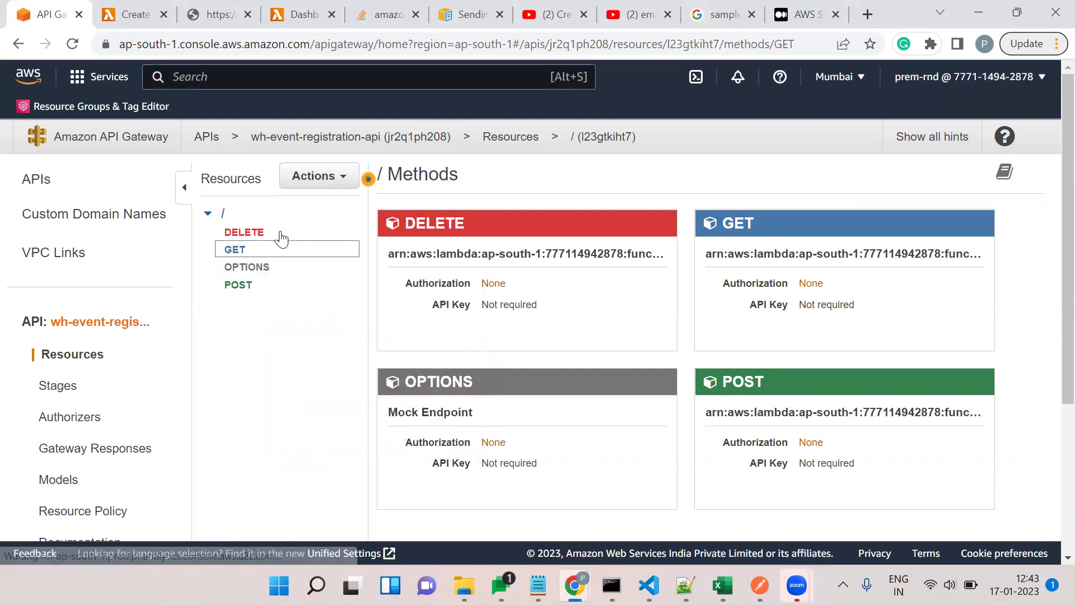
pyautogui.click(331, 180)
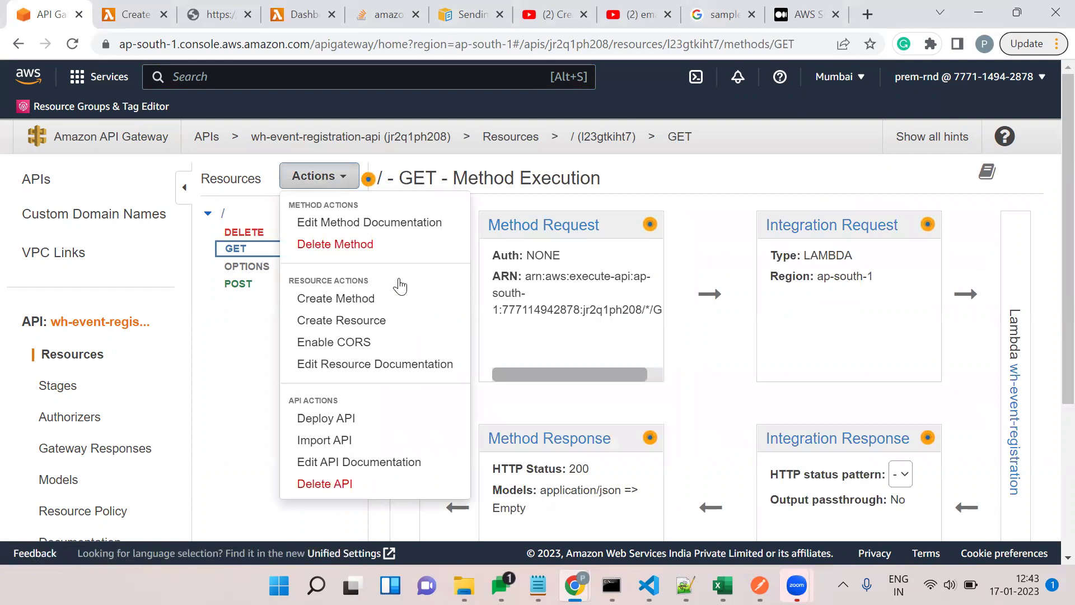
pyautogui.click(336, 485)
pyautogui.click(626, 209)
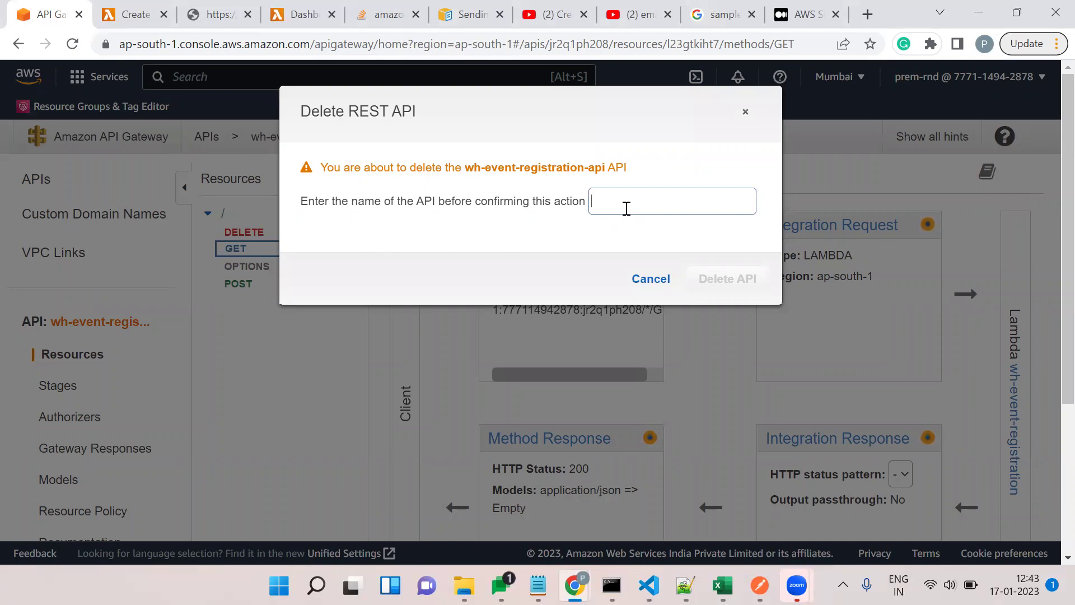
pyautogui.moveTo(633, 170); pyautogui.dragTo(469, 171)
pyautogui.hotkey('ctrl', 'c')
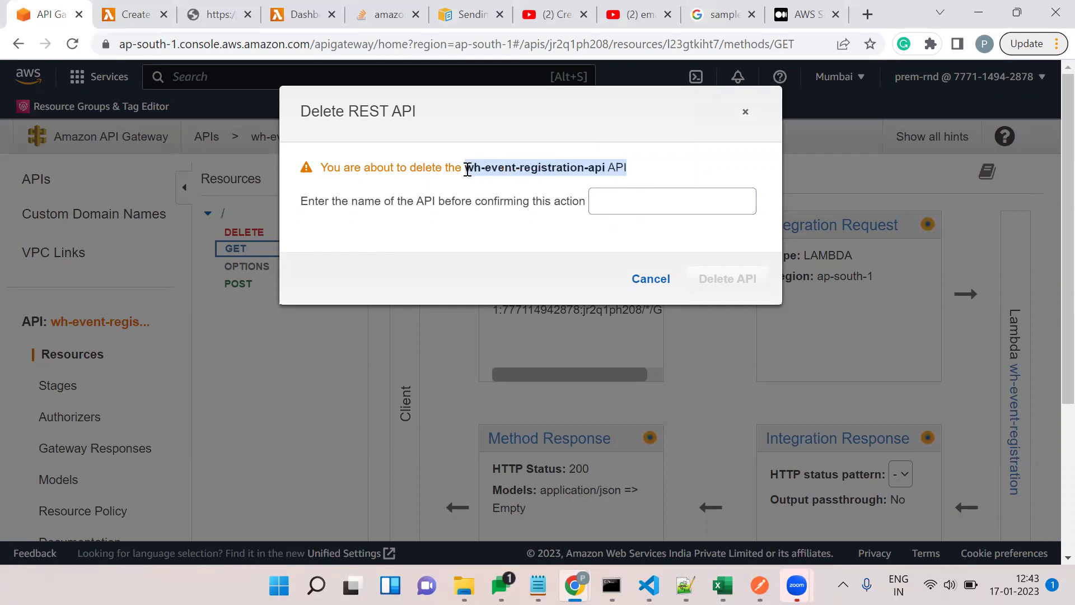
pyautogui.click(606, 200)
pyautogui.hotkey('ctrl', 'v')
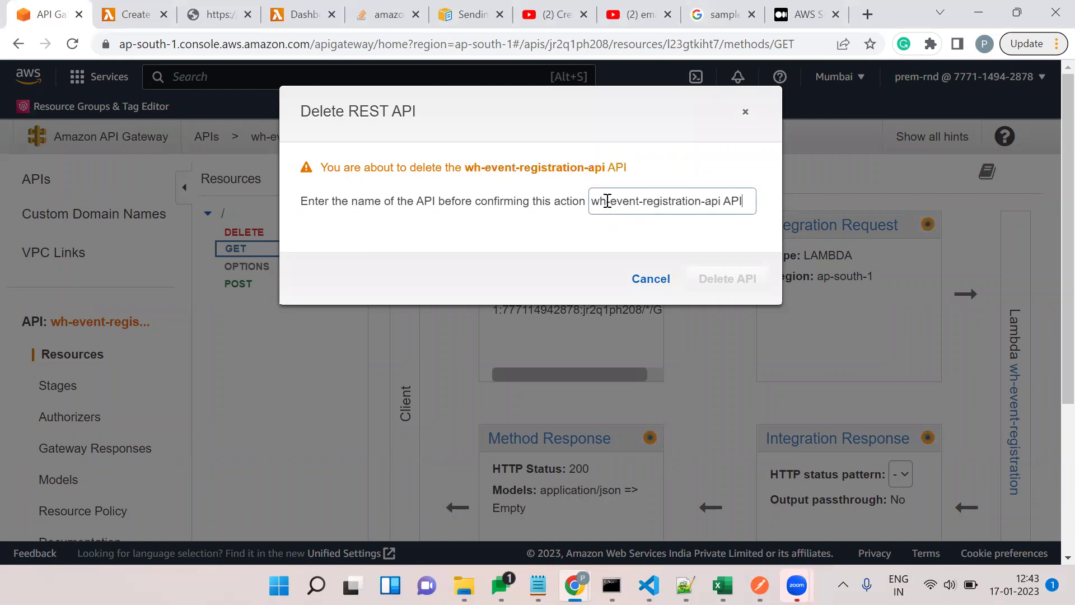
pyautogui.click(653, 279)
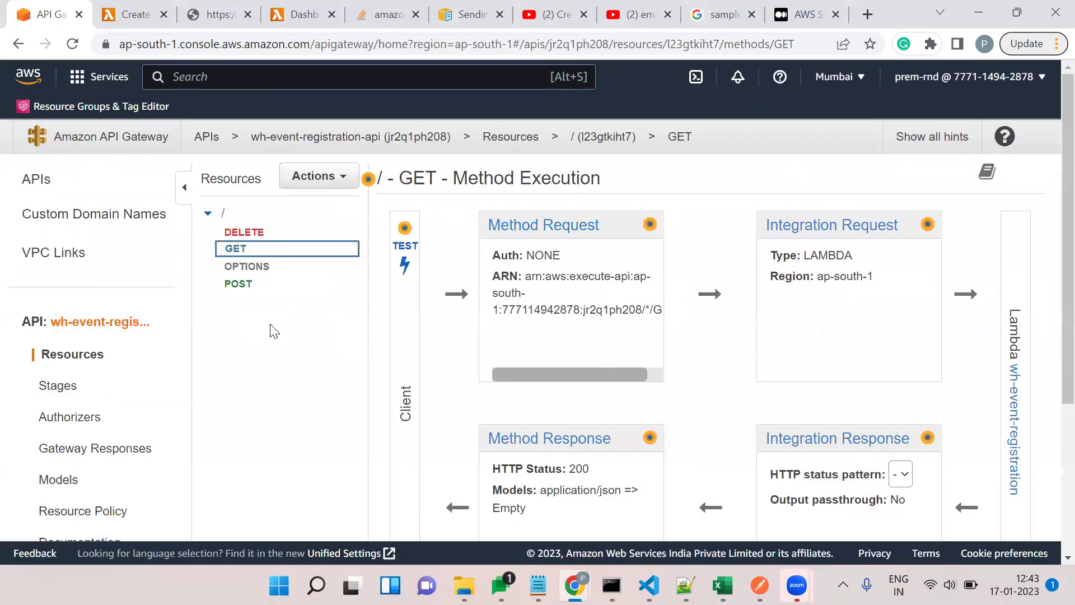
# Create an ANY method on the root resource of wh-event-registration-api.
pyautogui.click(306, 211)
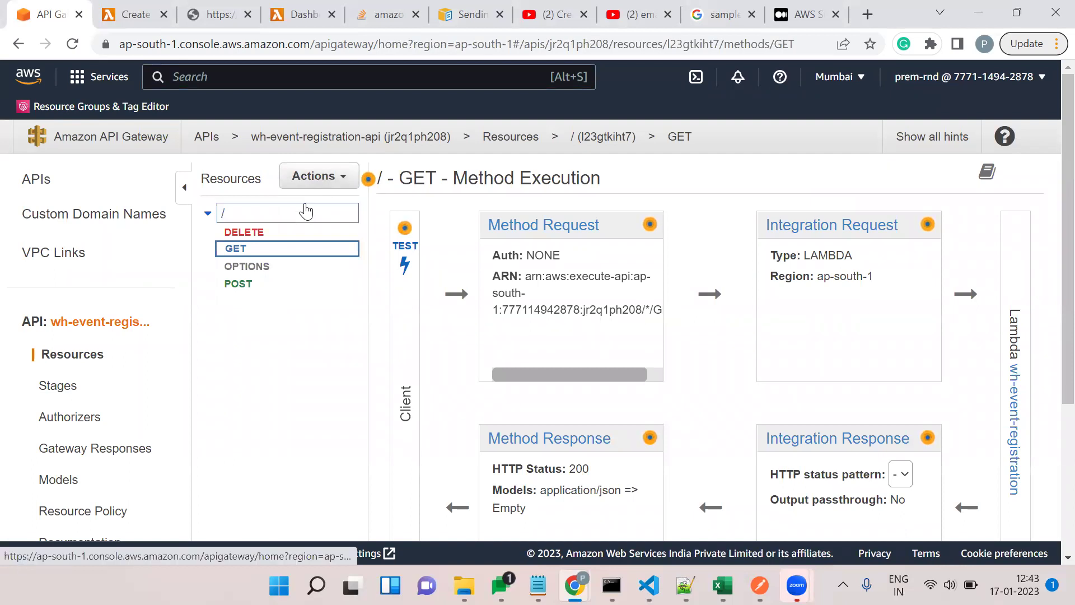
pyautogui.click(264, 250)
pyautogui.click(326, 177)
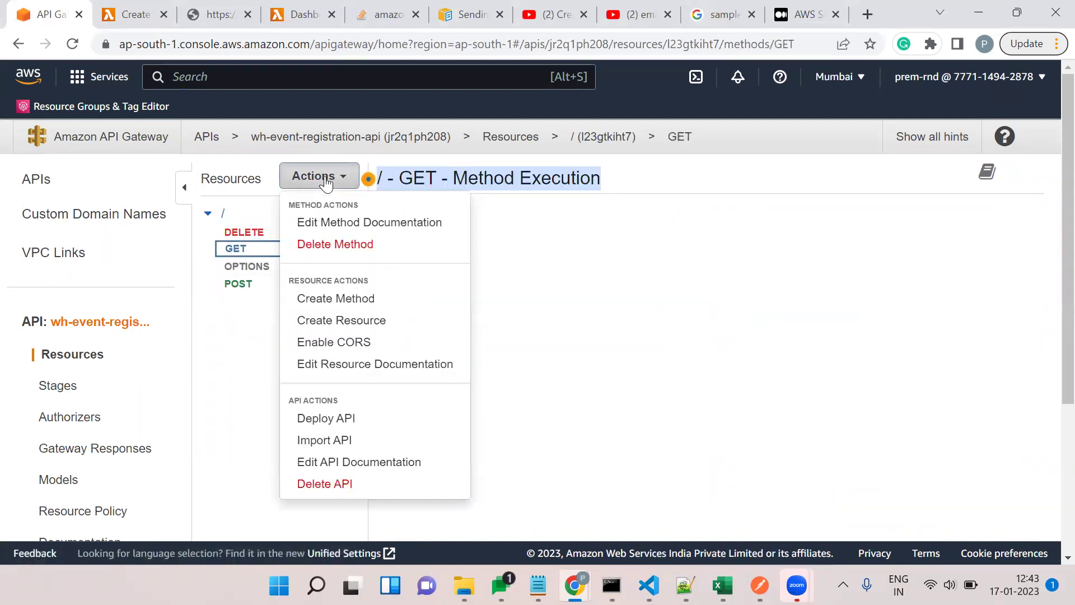
pyautogui.click(373, 305)
pyautogui.click(261, 306)
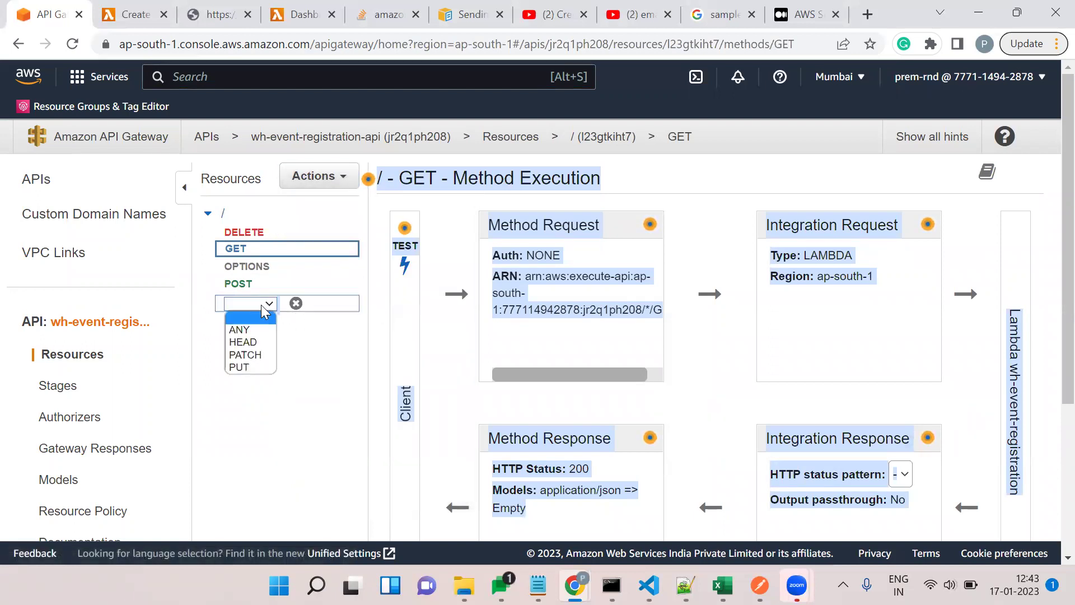
pyautogui.click(255, 332)
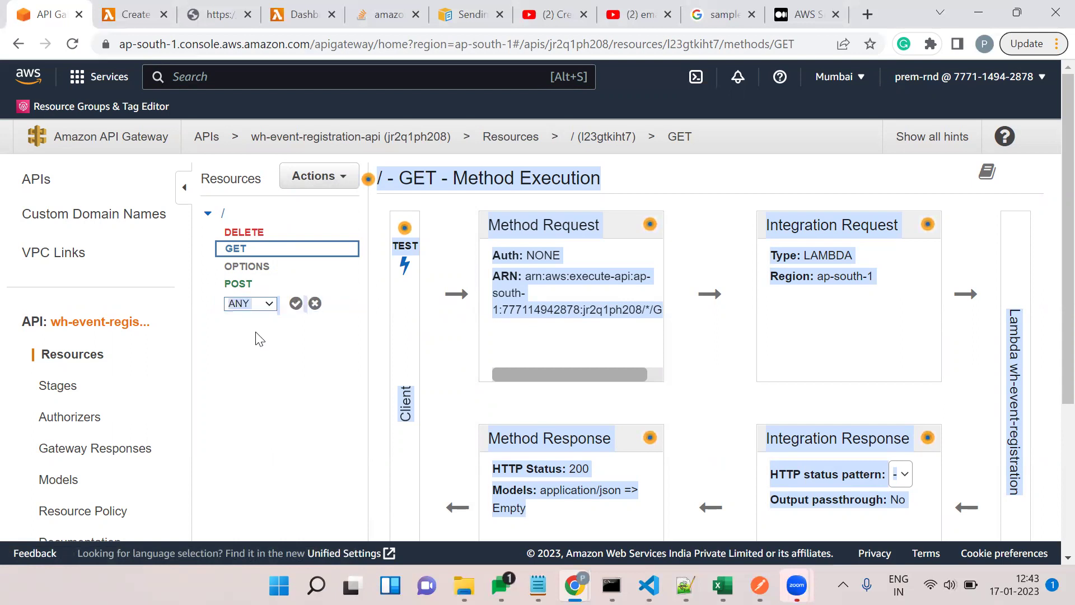
pyautogui.click(295, 303)
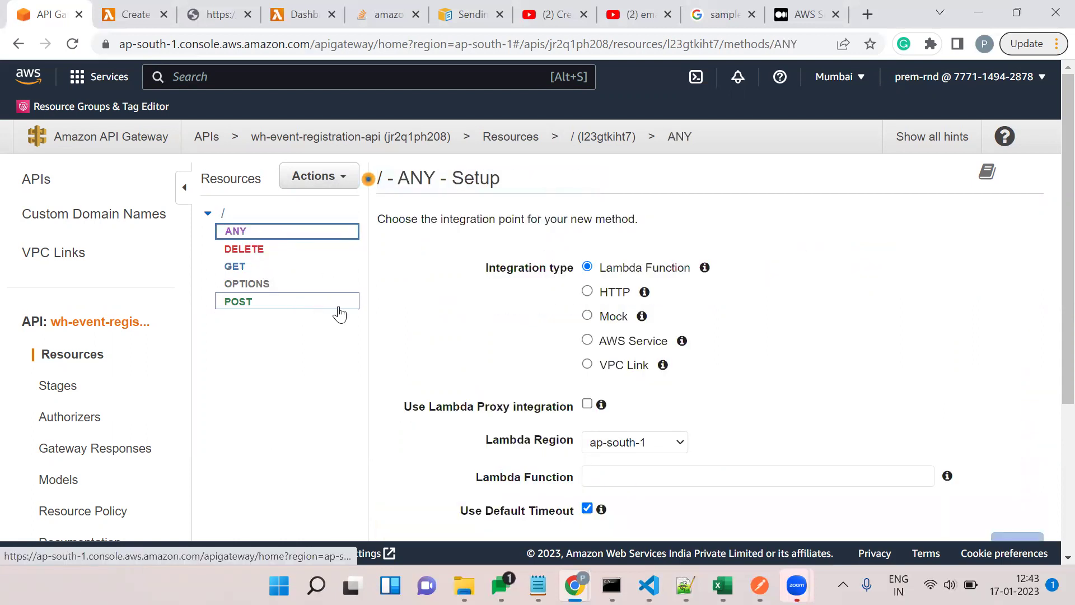
# Review the integration types for the ANY method, view the HTTP settings and switch back to Lambda Function.
pyautogui.scroll(-2, 338, 310)
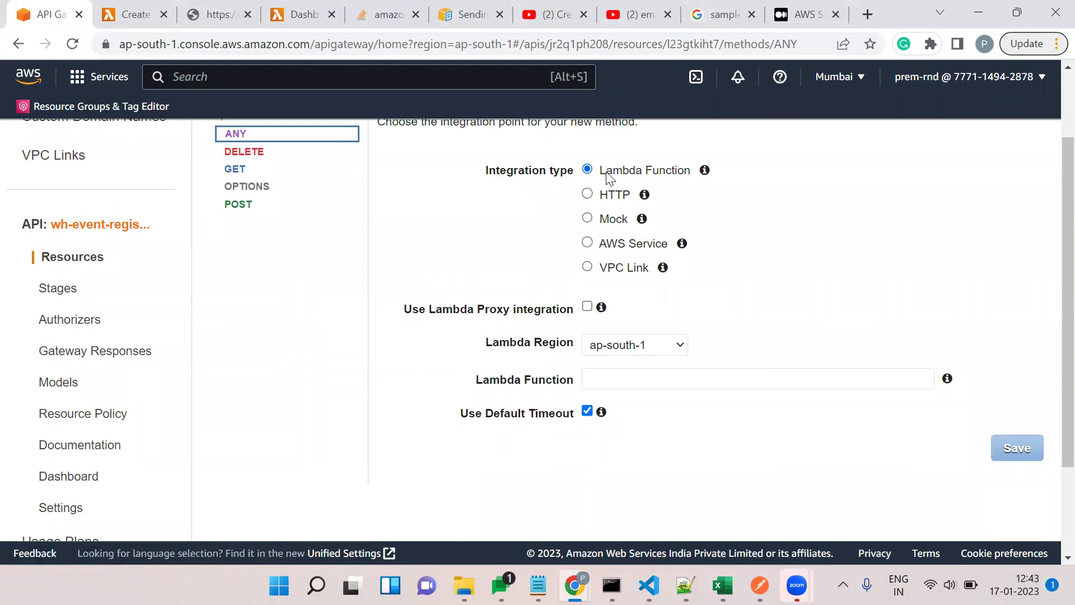
pyautogui.moveTo(602, 172); pyautogui.dragTo(678, 173)
pyautogui.click(613, 198)
pyautogui.click(613, 199)
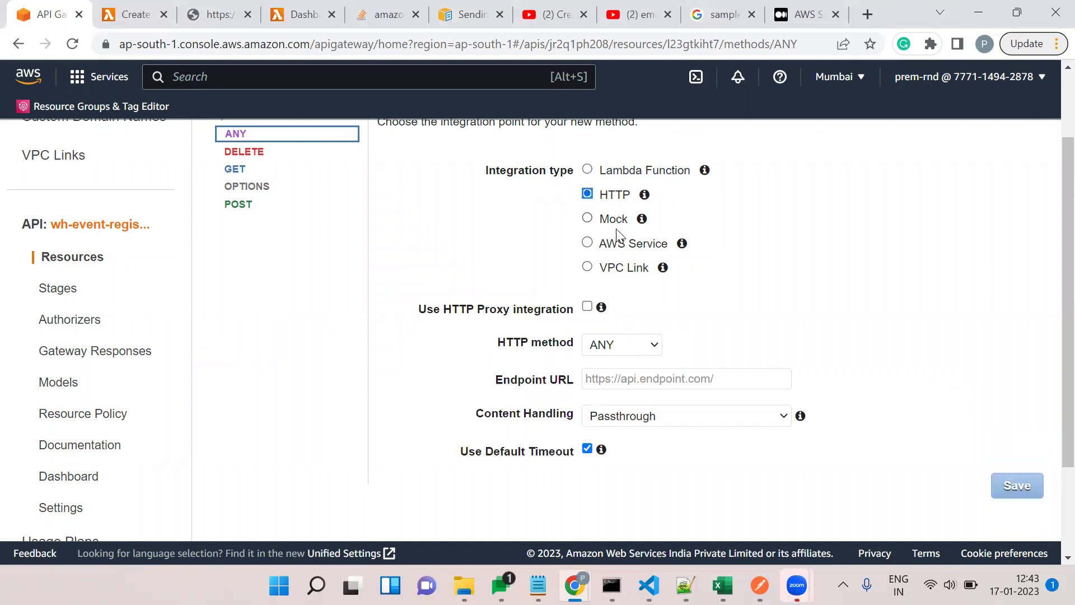
pyautogui.click(587, 170)
pyautogui.scroll(-1, 731, 191)
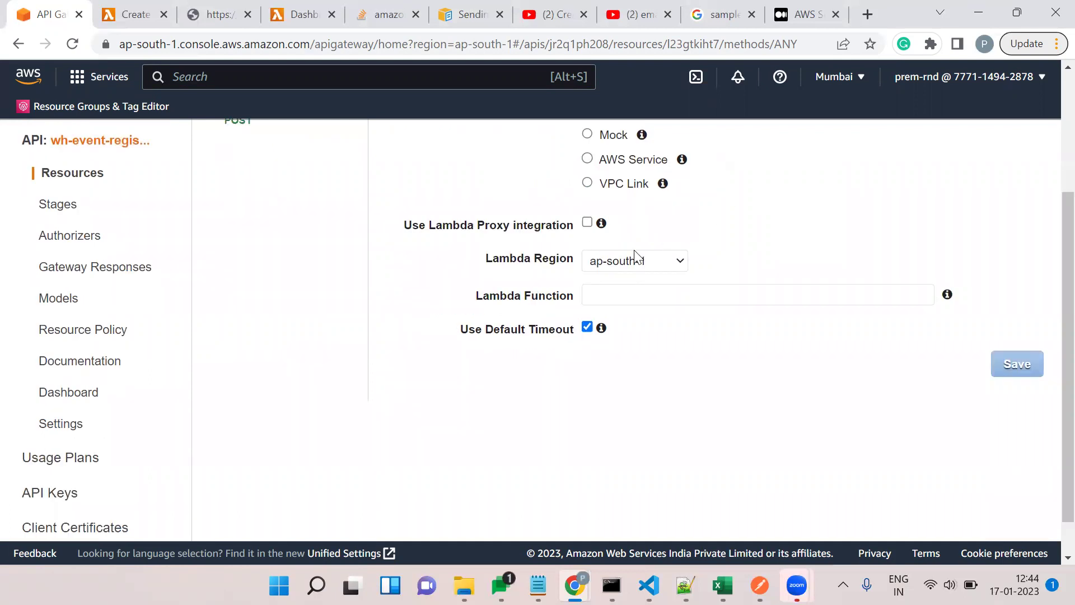
# Integrate the ANY method with the wh-event-registration Lambda function, save it and grant API Gateway permission to invoke the function.
pyautogui.click(653, 295)
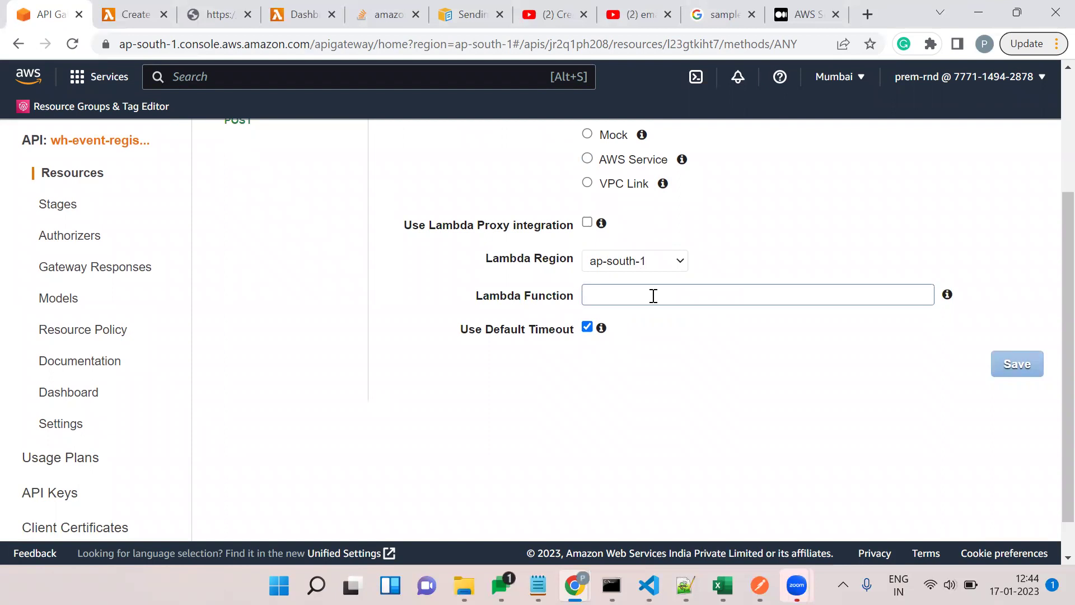
pyautogui.write('ev')
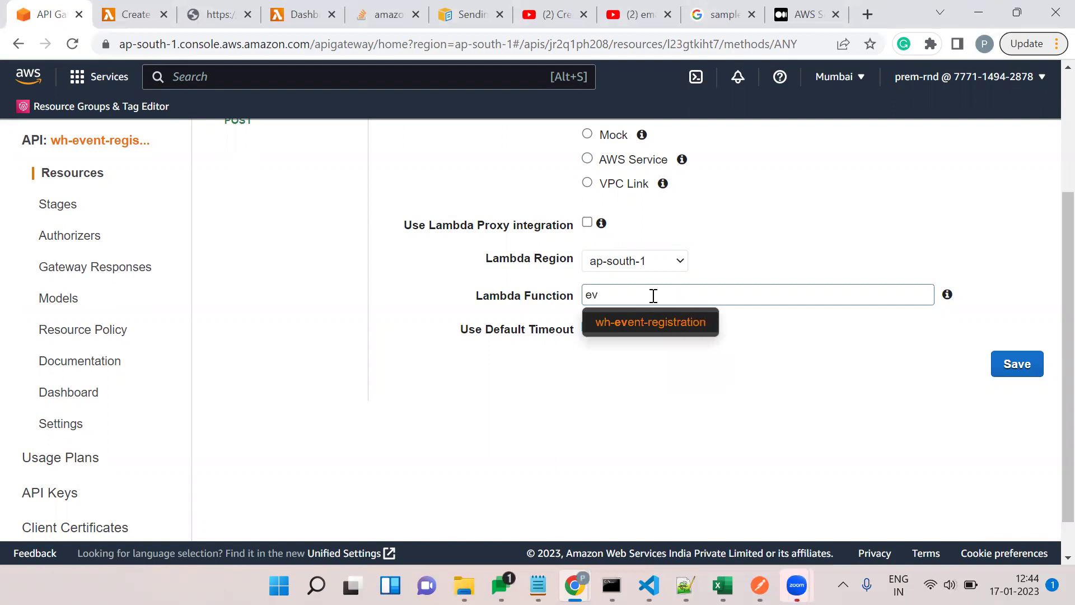
pyautogui.click(658, 328)
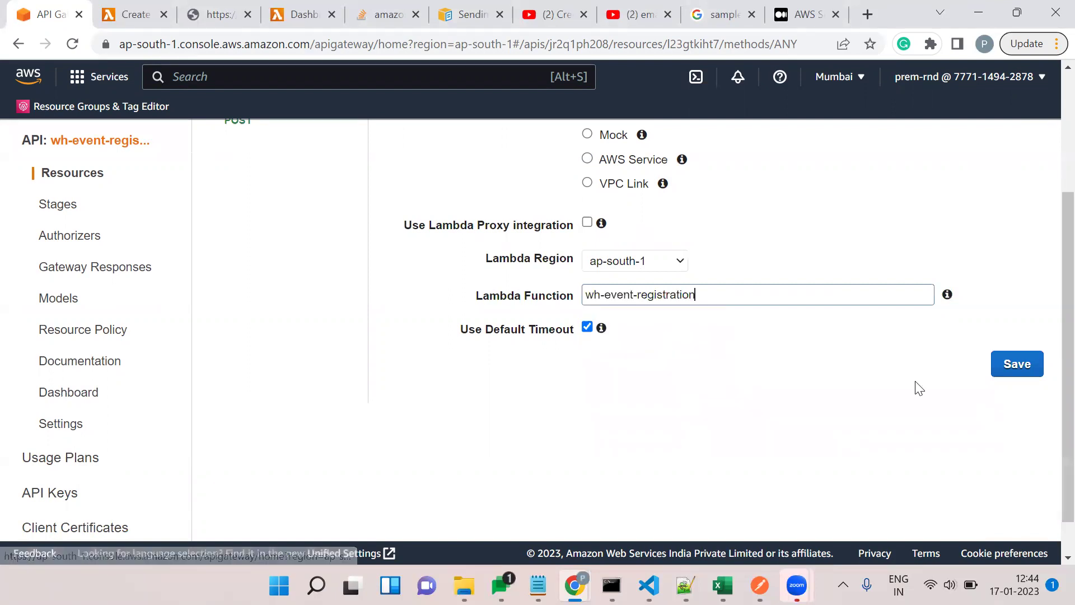
pyautogui.click(1021, 374)
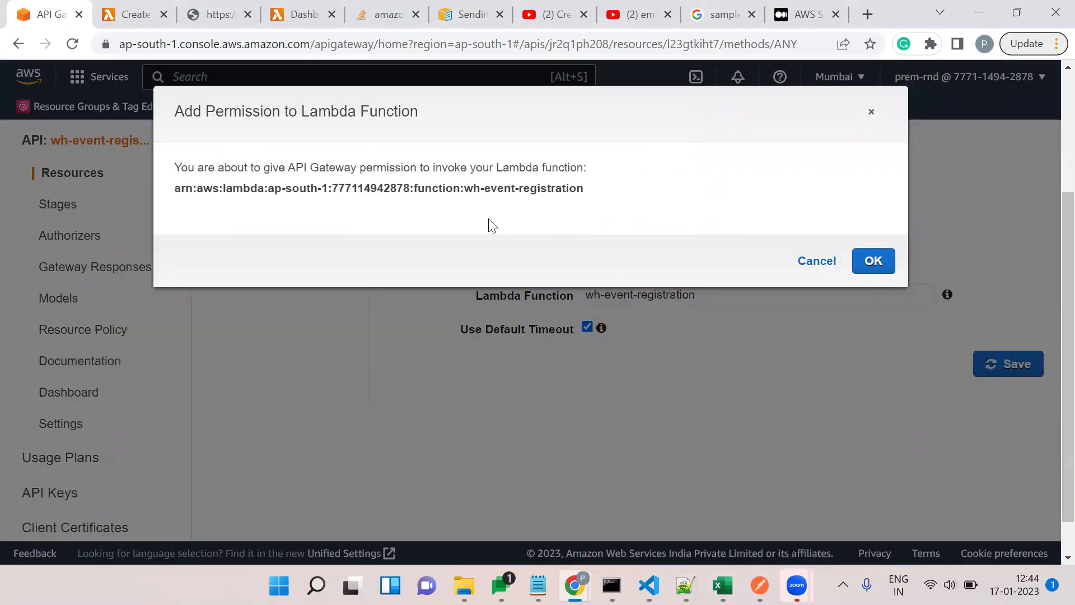
pyautogui.click(869, 263)
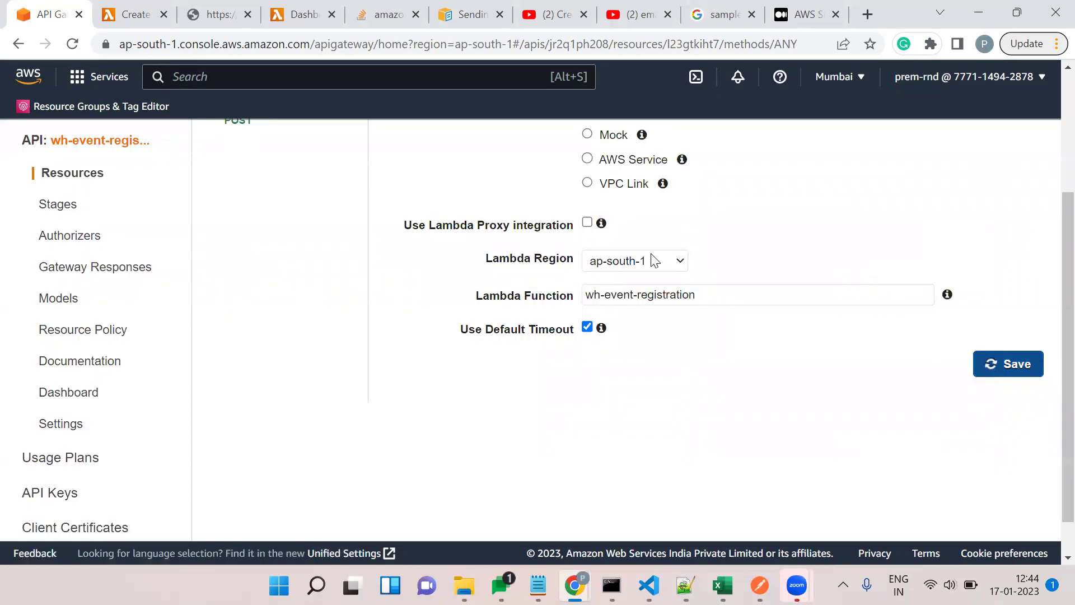
pyautogui.scroll(3, 652, 258)
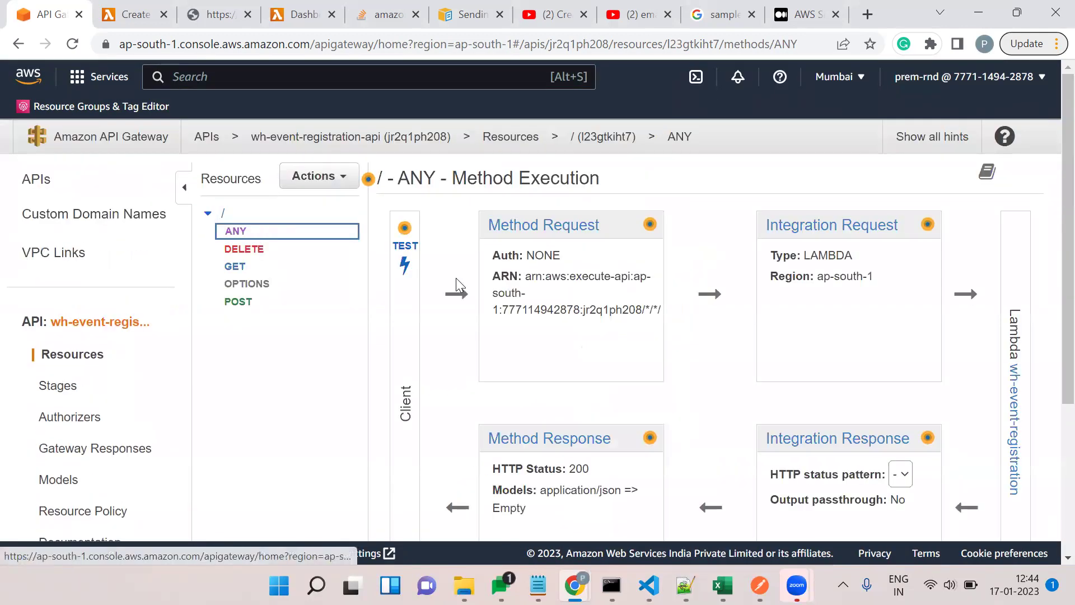
# Run a test call of the ANY method using PUT with an empty request body.
pyautogui.scroll(-1, 455, 279)
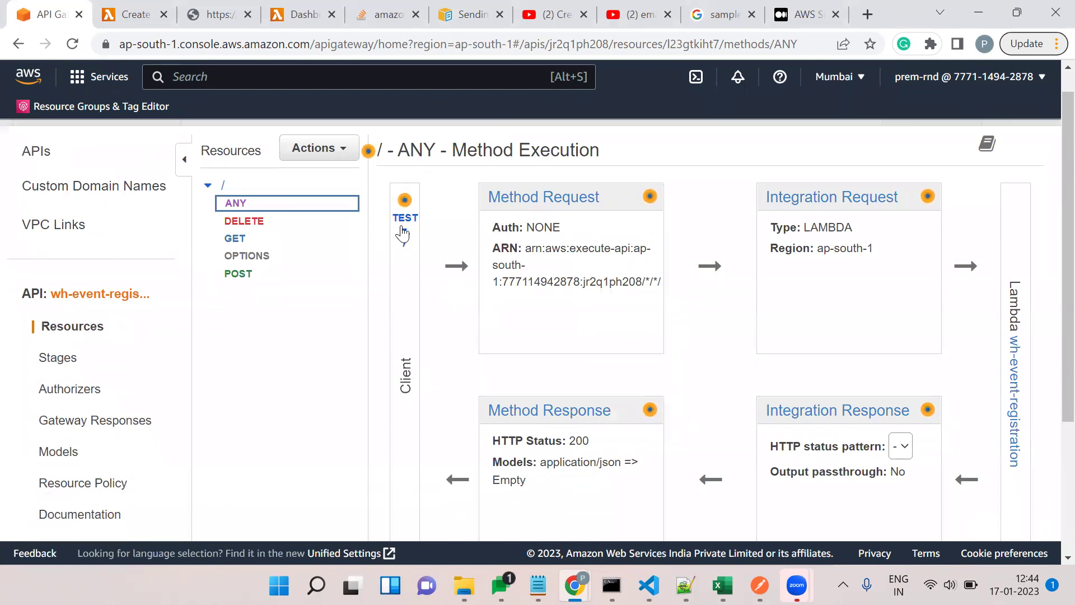
pyautogui.click(402, 235)
pyautogui.scroll(-3, 526, 291)
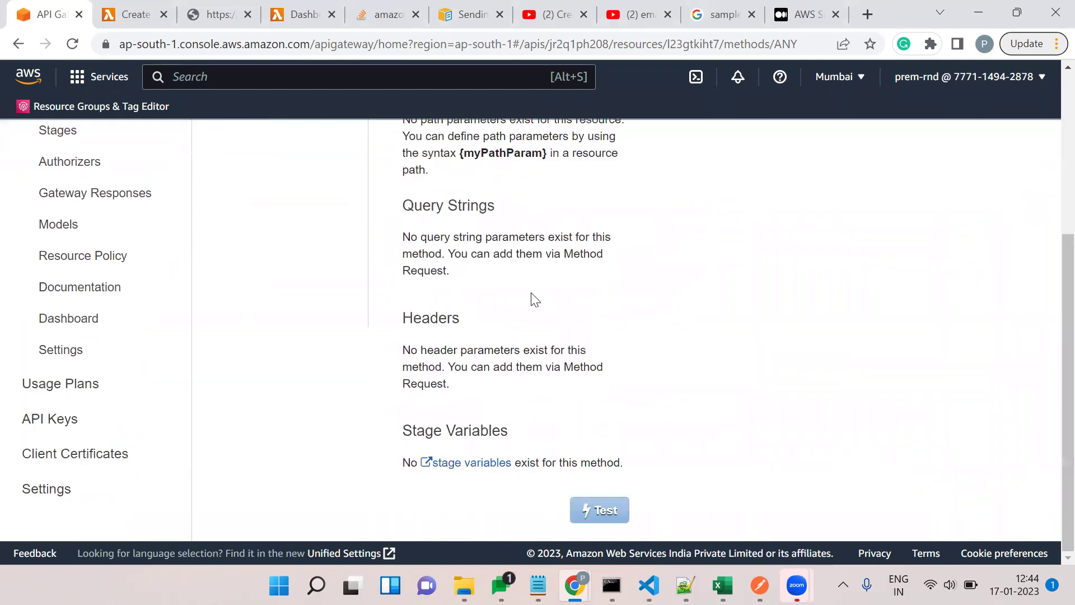
pyautogui.scroll(5, 593, 314)
pyautogui.click(446, 306)
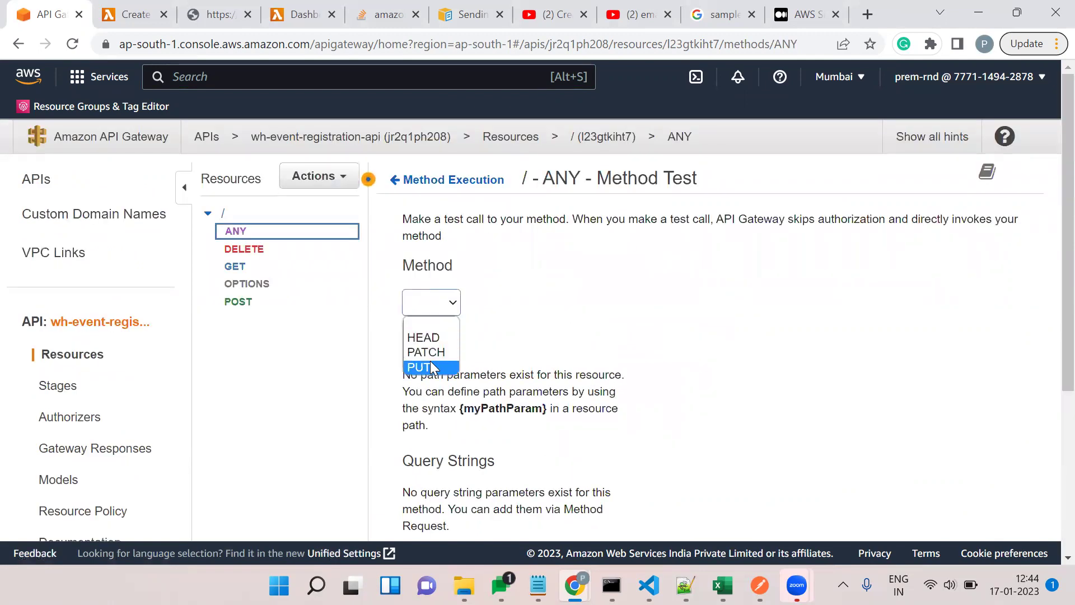
pyautogui.click(430, 365)
pyautogui.scroll(-10, 532, 352)
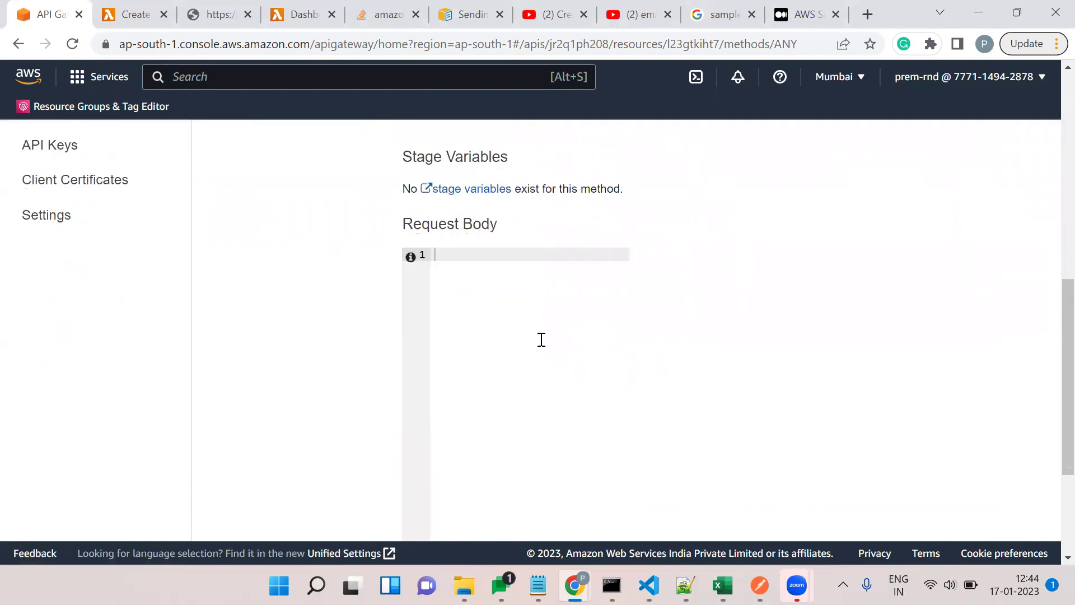
pyautogui.scroll(-3, 541, 339)
pyautogui.click(613, 512)
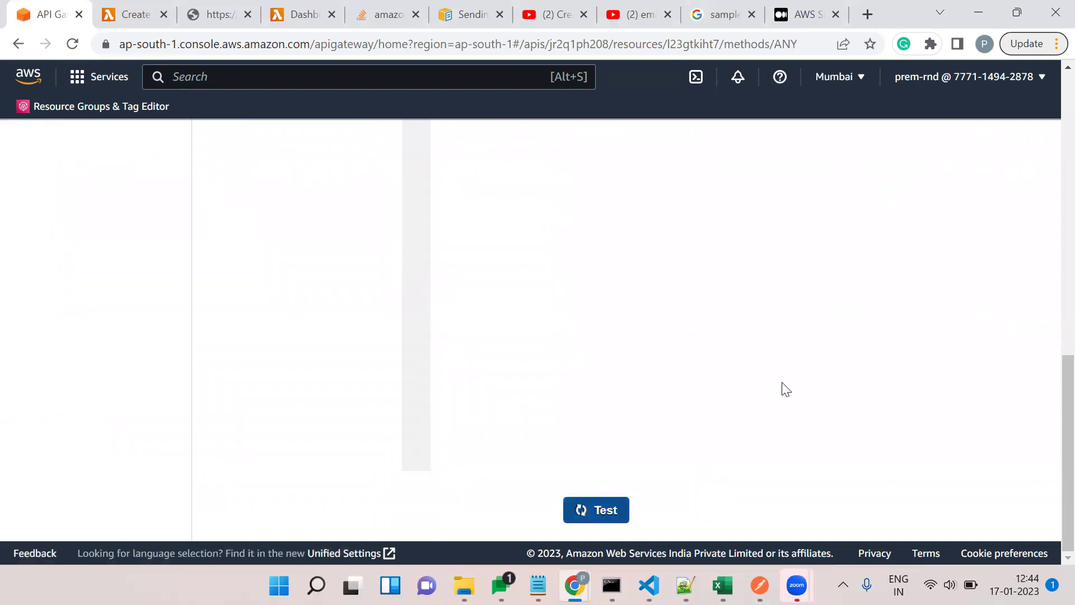
# Examine the test call's response body, response headers and execution logs down to the final status line.
pyautogui.scroll(6, 782, 386)
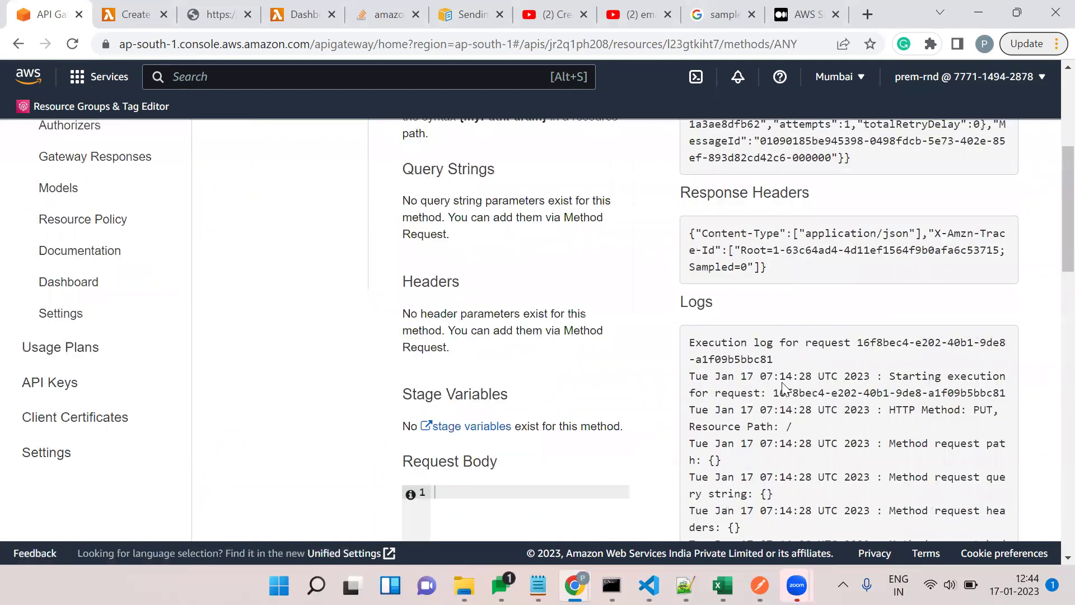
pyautogui.scroll(5, 783, 387)
pyautogui.scroll(1, 682, 268)
pyautogui.moveTo(680, 264); pyautogui.dragTo(795, 344)
pyautogui.scroll(-10, 792, 341)
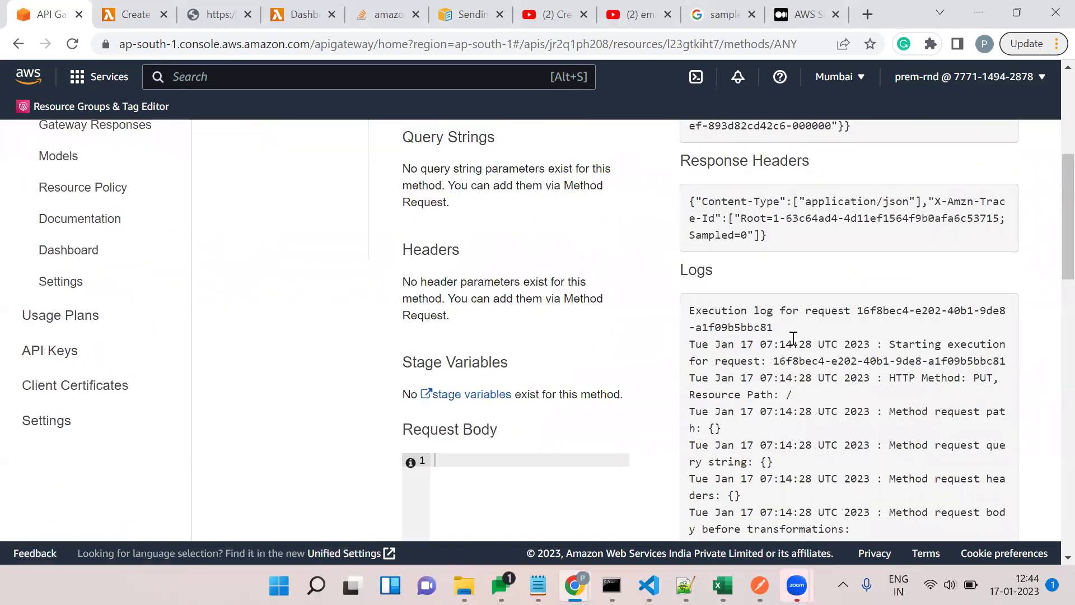
pyautogui.scroll(-15, 1050, 538)
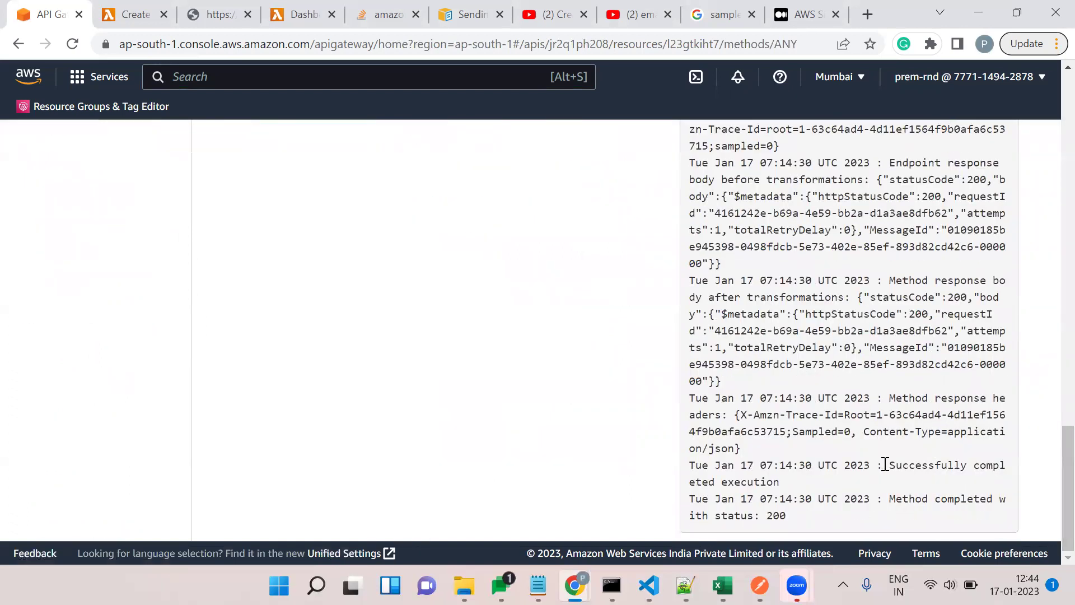
# Review the final execution log lines and go back to the start of the ANY method test results.
pyautogui.moveTo(884, 466); pyautogui.dragTo(902, 487)
pyautogui.click(569, 305)
pyautogui.scroll(20, 569, 305)
pyautogui.scroll(2, 570, 305)
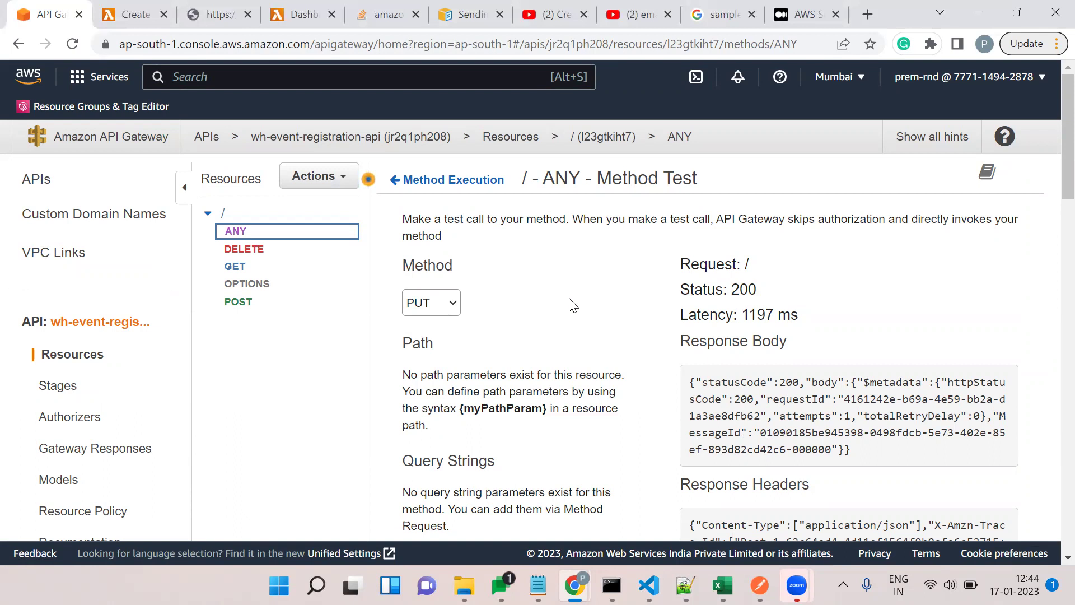
pyautogui.click(331, 190)
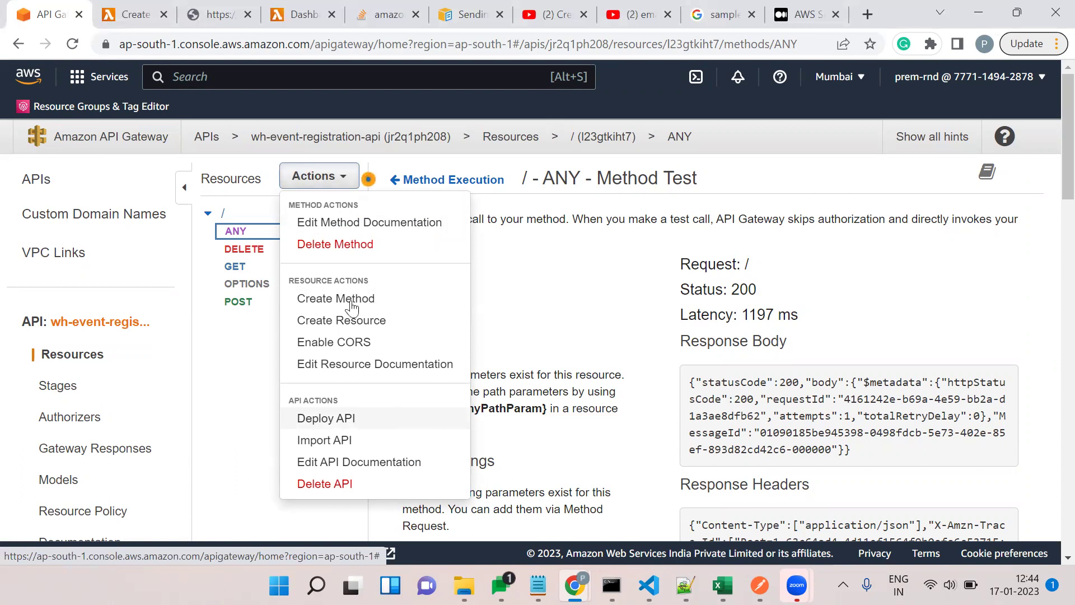
pyautogui.click(332, 420)
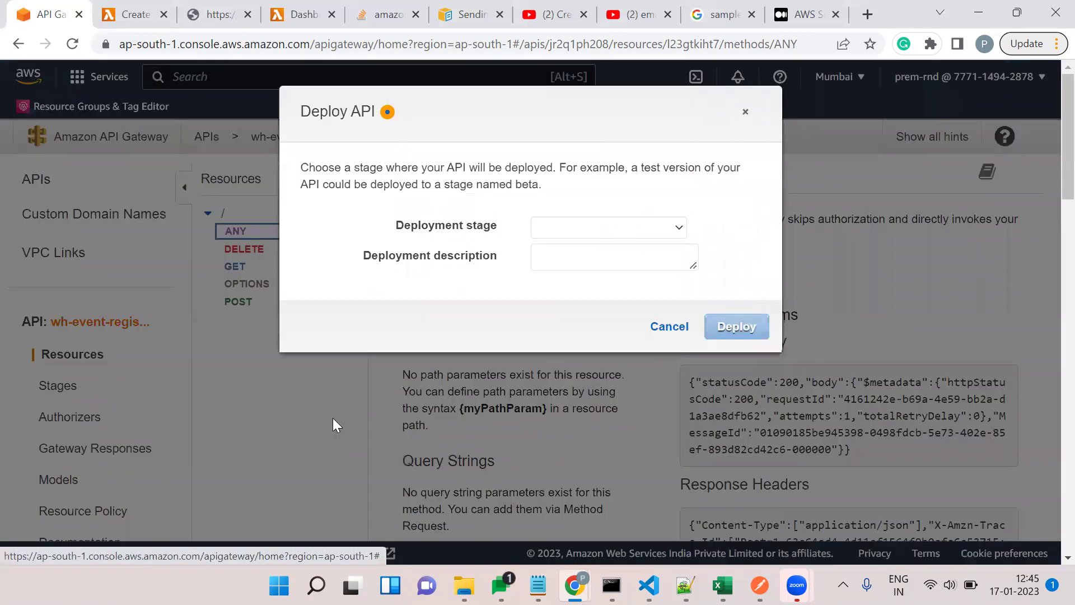
pyautogui.click(602, 228)
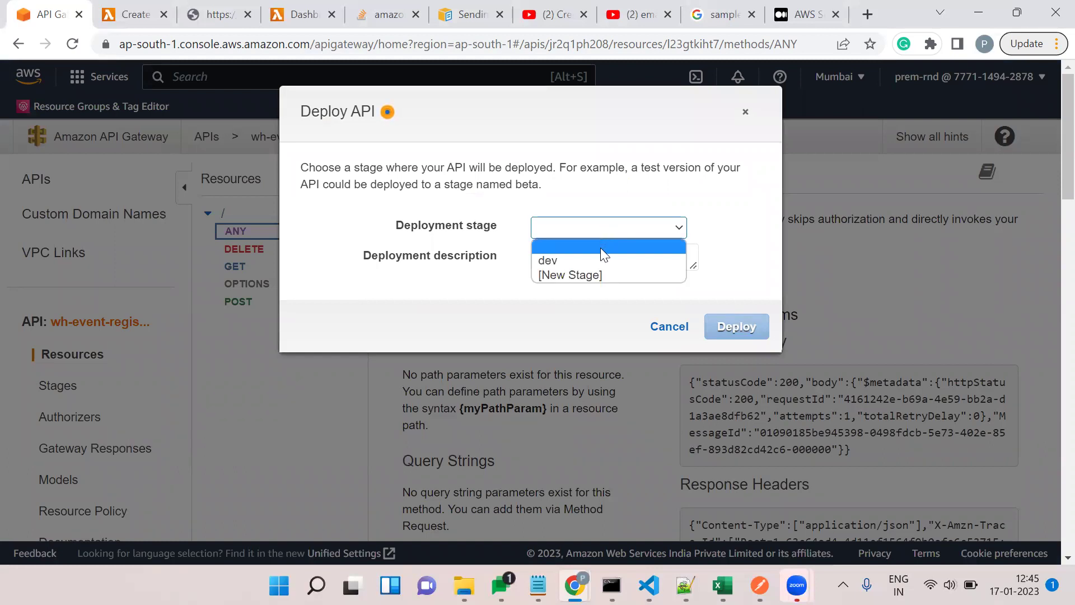
pyautogui.click(595, 274)
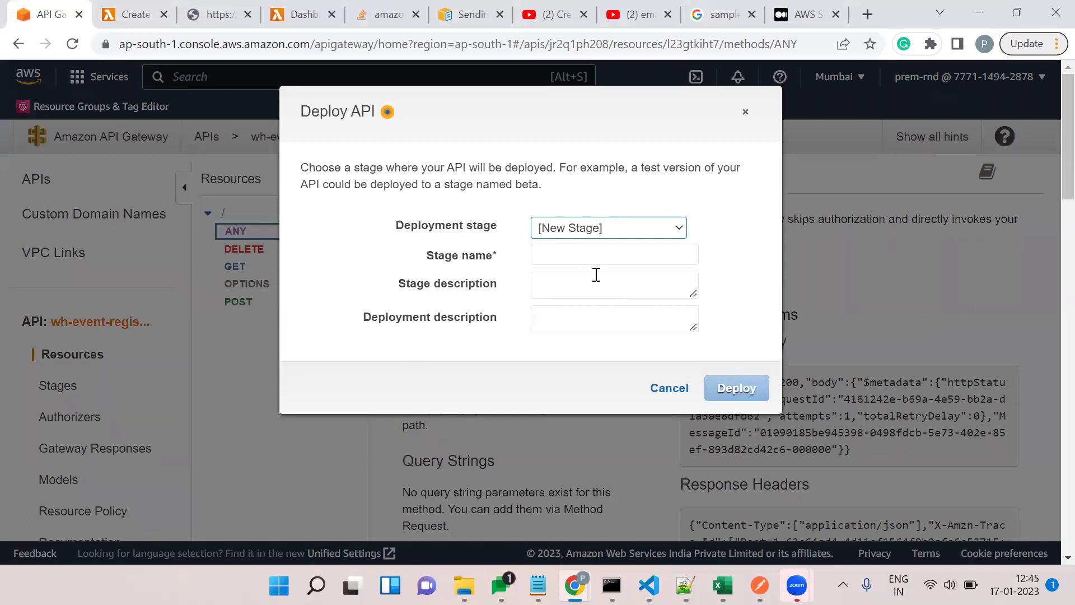
pyautogui.click(612, 252)
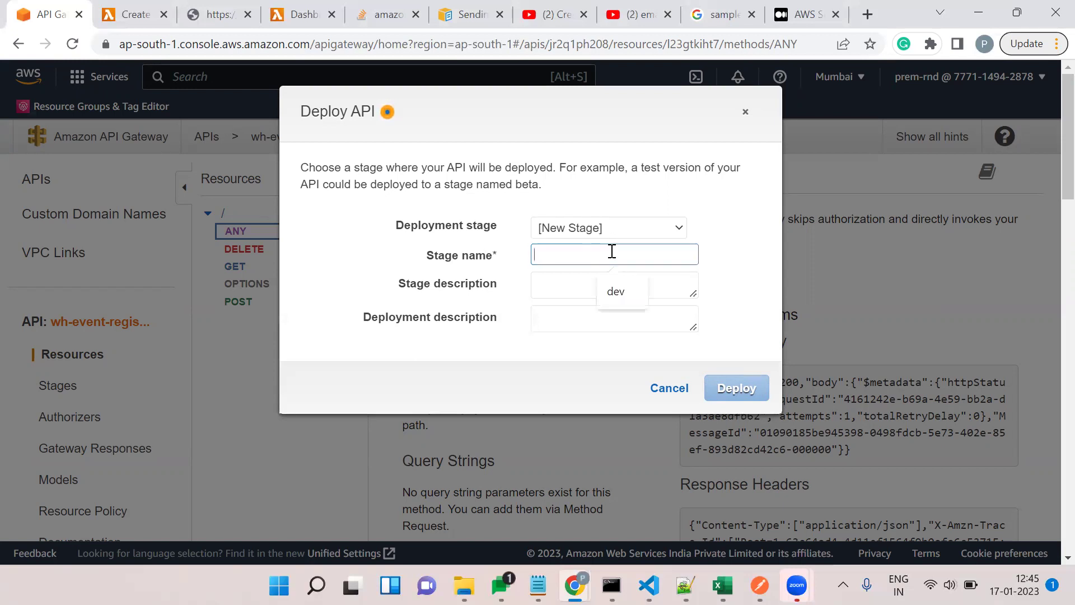
pyautogui.click(625, 282)
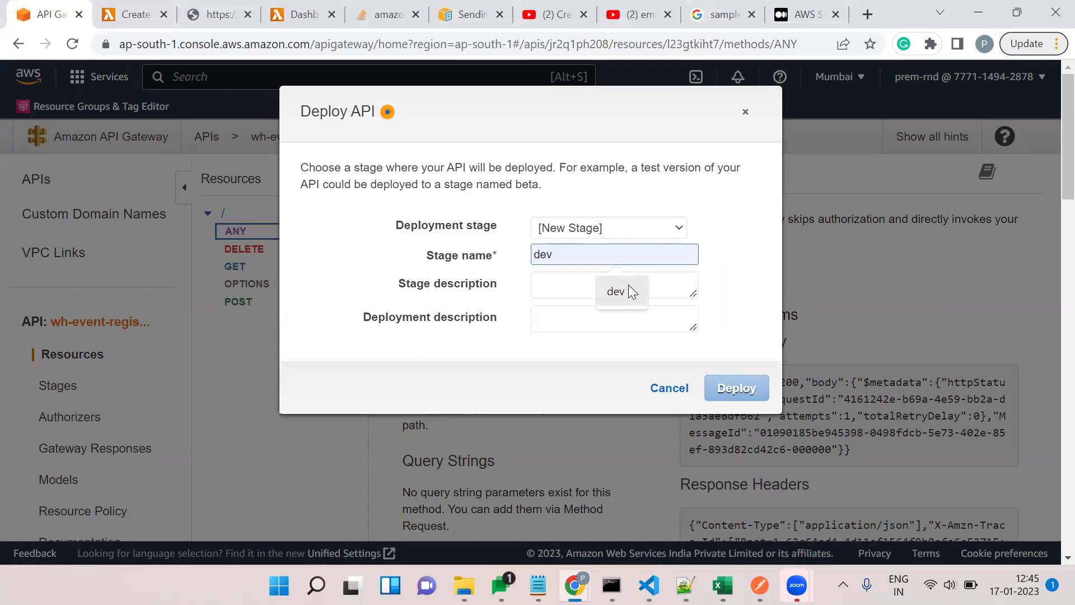
pyautogui.click(705, 268)
pyautogui.click(669, 388)
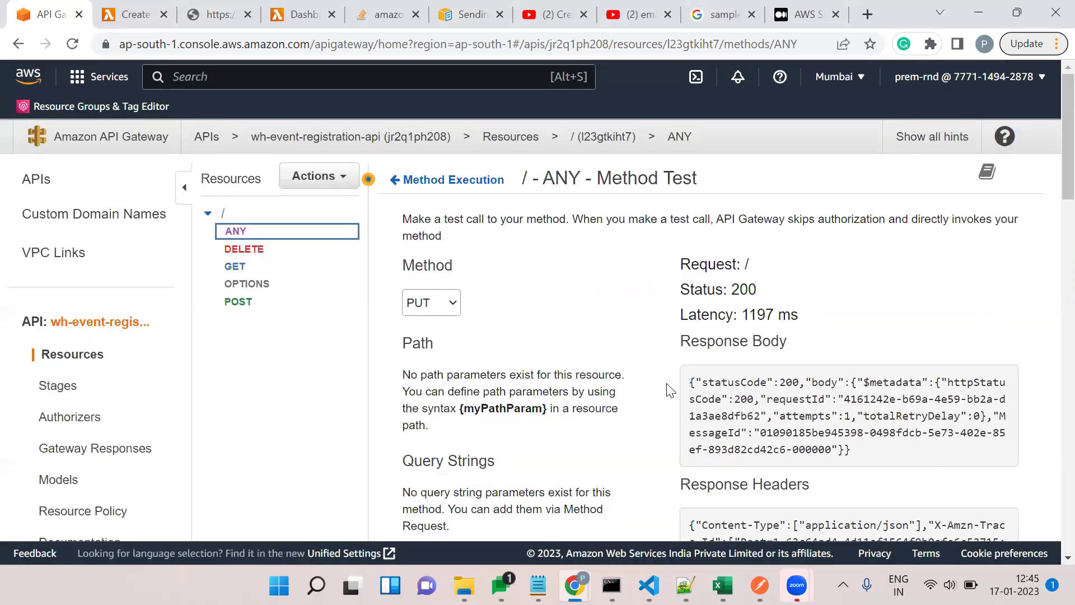
# Deploy the API to the existing dev stage with the deployment description "test".
pyautogui.click(314, 177)
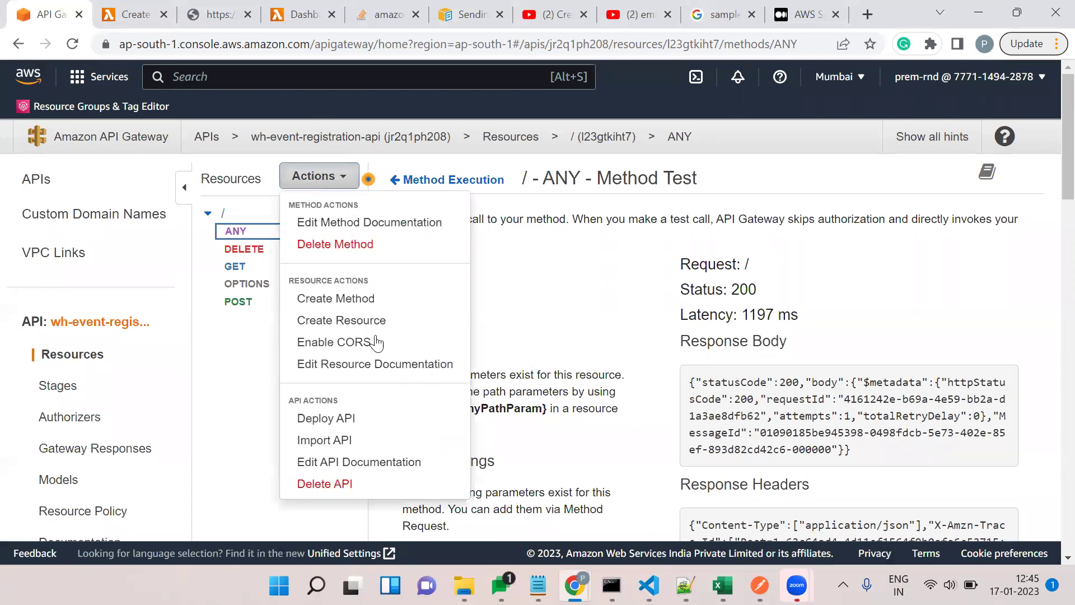
pyautogui.click(310, 420)
pyautogui.click(618, 229)
pyautogui.click(594, 261)
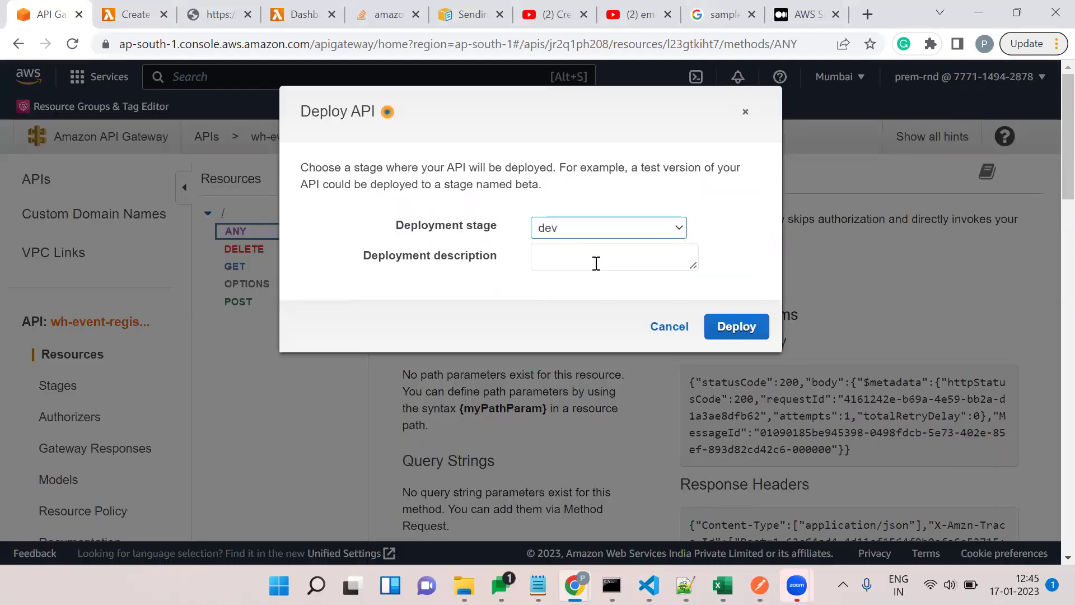
pyautogui.click(641, 268)
pyautogui.write('test')
pyautogui.click(722, 326)
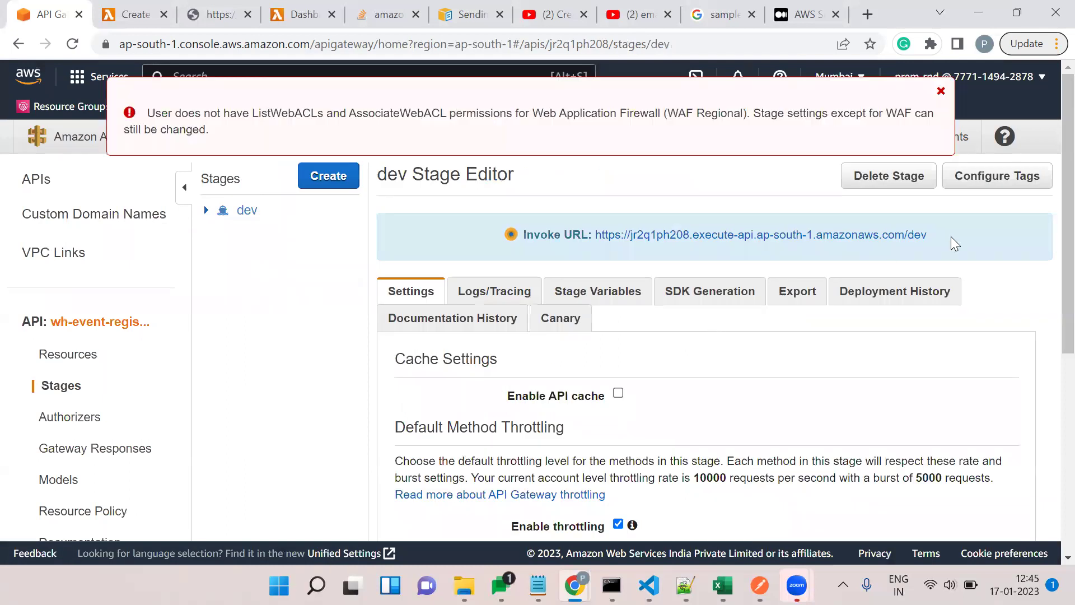
# Copy the dev stage's invoke URL, switch to Postman and enter it as the URL of a new request.
pyautogui.moveTo(948, 233); pyautogui.dragTo(551, 244)
pyautogui.hotkey('ctrl', 'c')
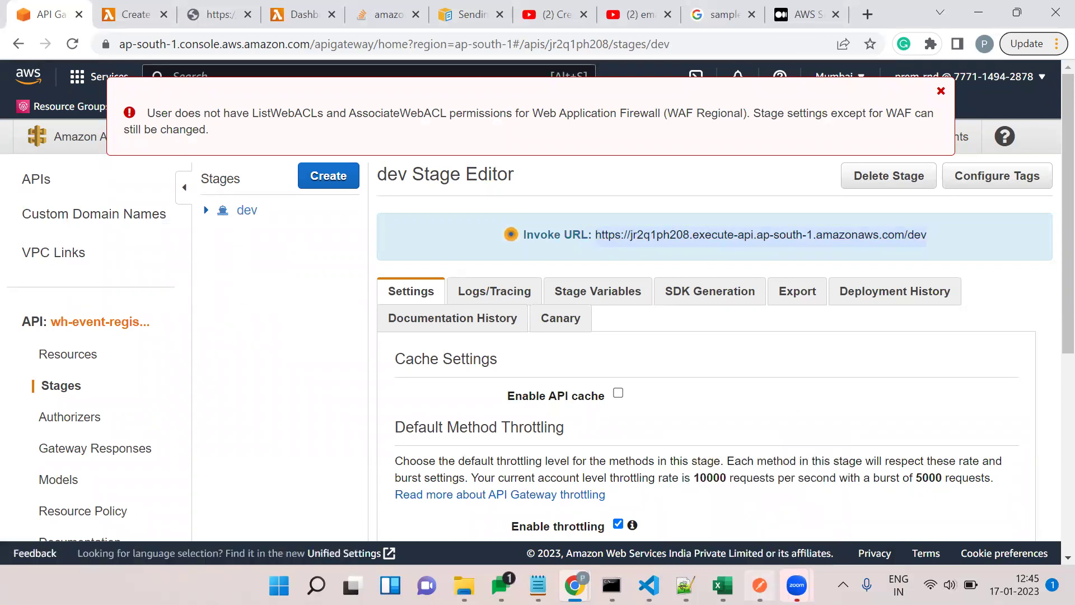
pyautogui.click(759, 585)
pyautogui.click(795, 84)
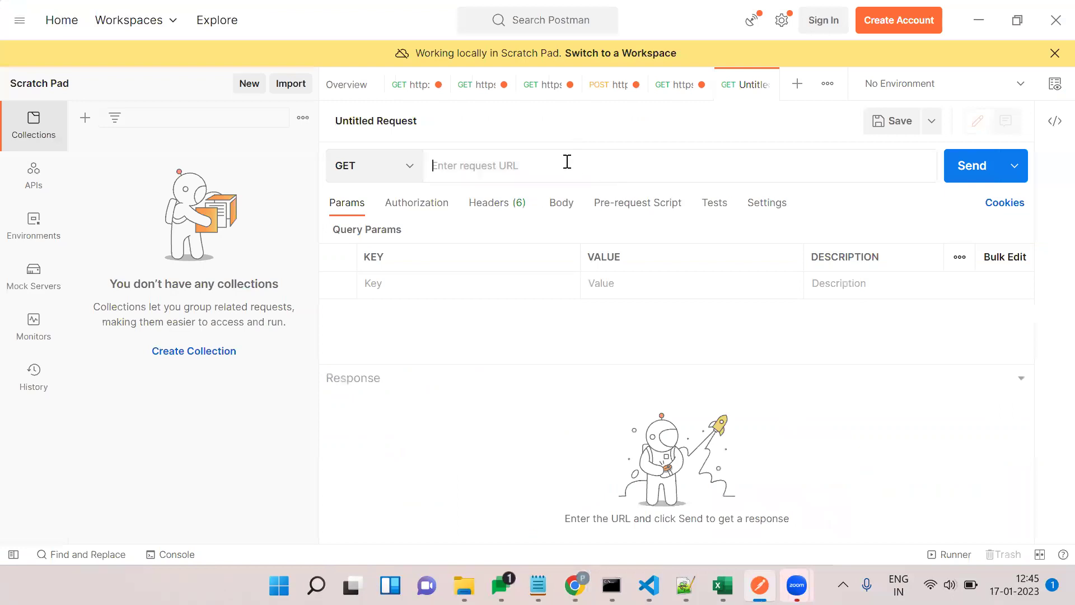
pyautogui.hotkey('ctrl', 'v')
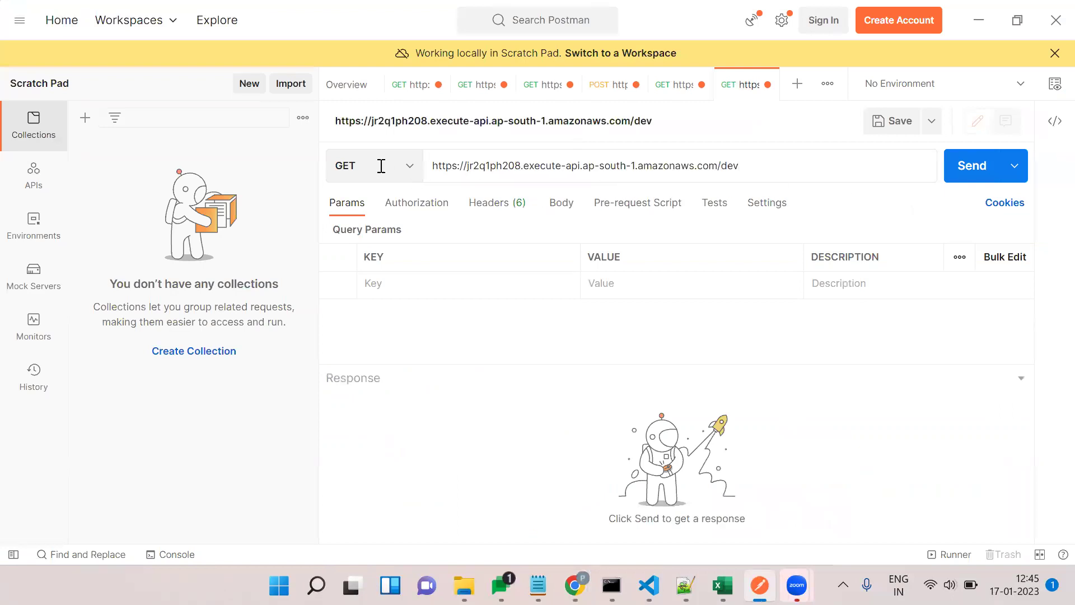
# Send the GET request to the dev invoke URL and review the JSON response body.
pyautogui.click(962, 179)
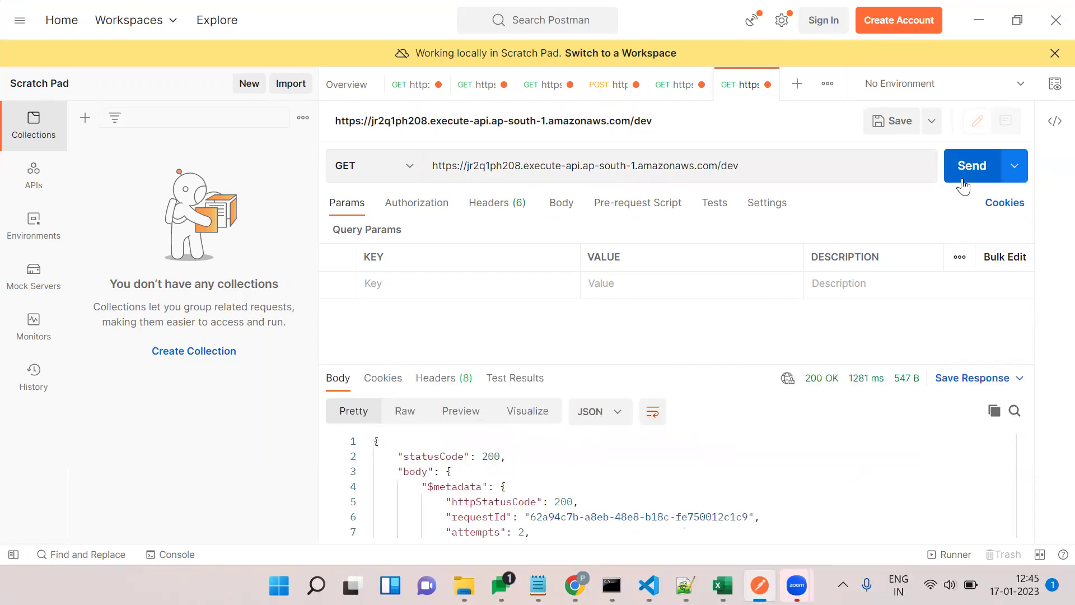
pyautogui.scroll(-2, 647, 476)
pyautogui.scroll(2, 646, 476)
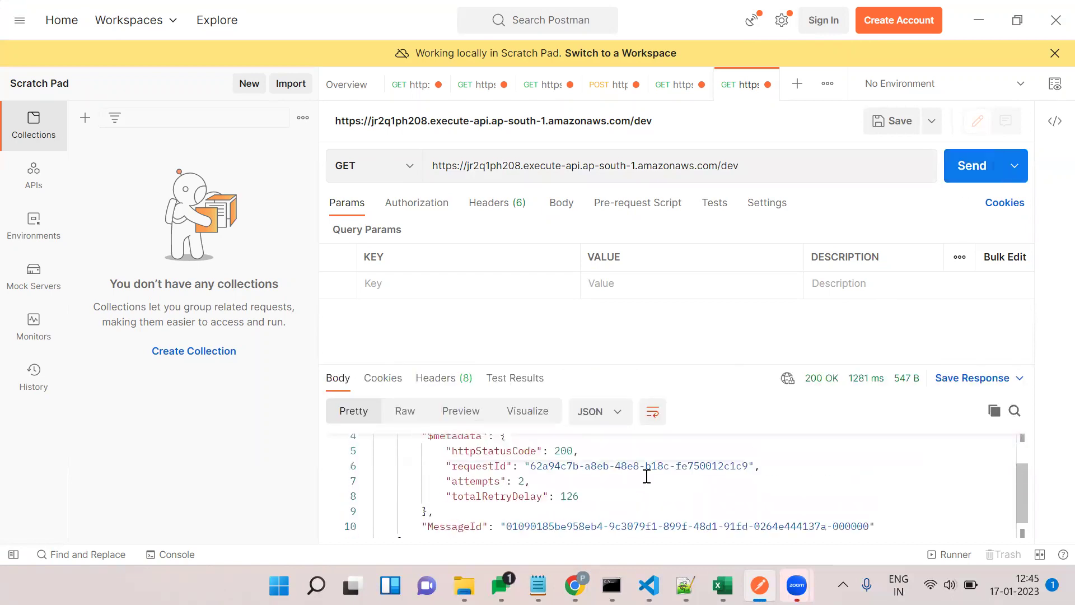
pyautogui.moveTo(397, 451); pyautogui.dragTo(614, 497)
pyautogui.click(614, 497)
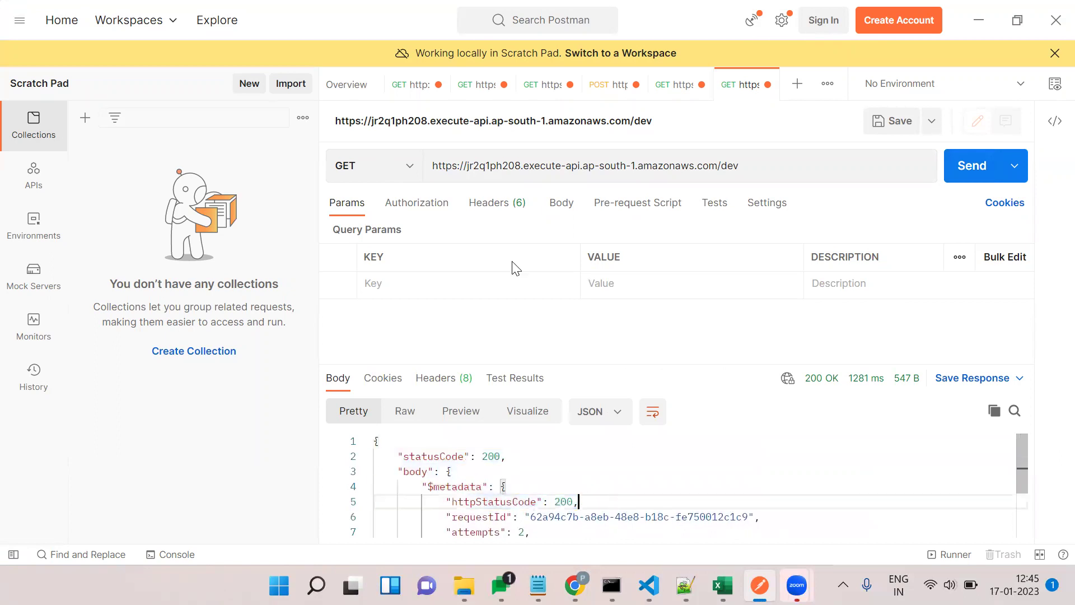
# Change the request method to POST, set its body to raw and choose the body's content format.
pyautogui.click(407, 178)
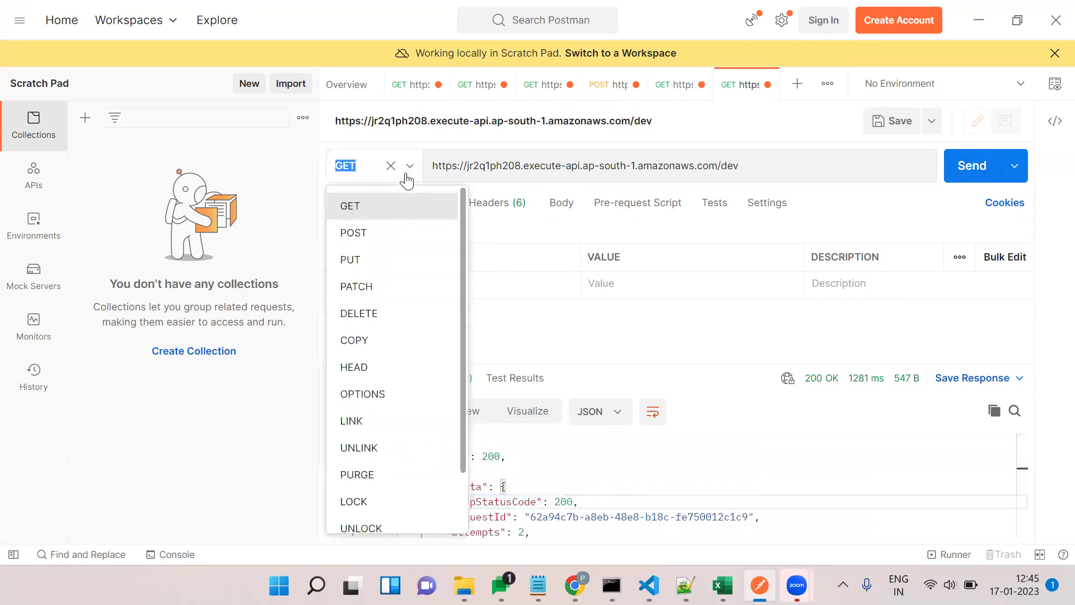
pyautogui.click(378, 232)
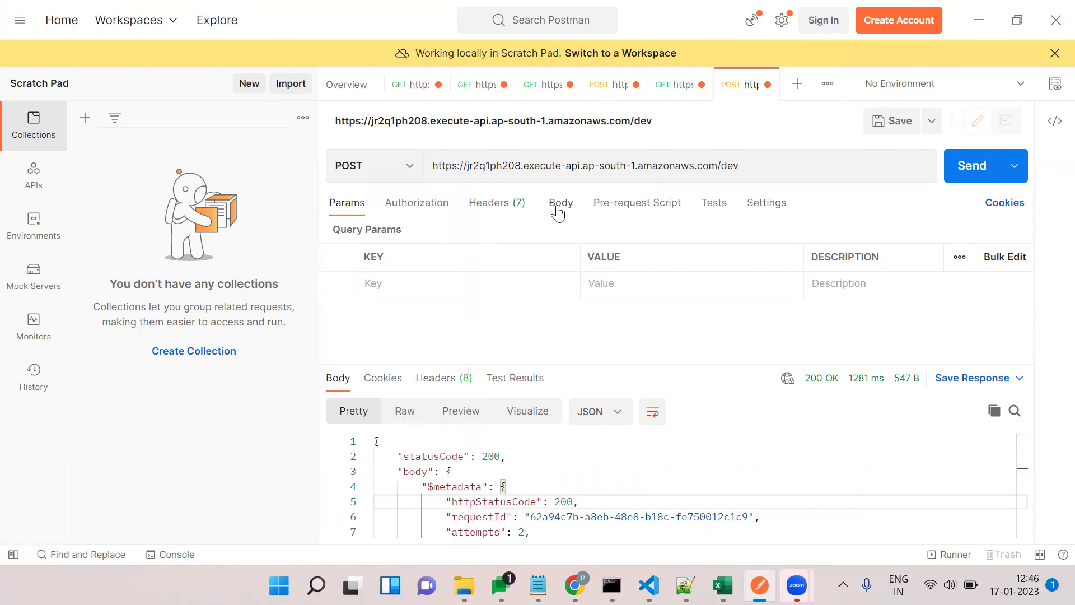
pyautogui.click(558, 203)
pyautogui.click(627, 233)
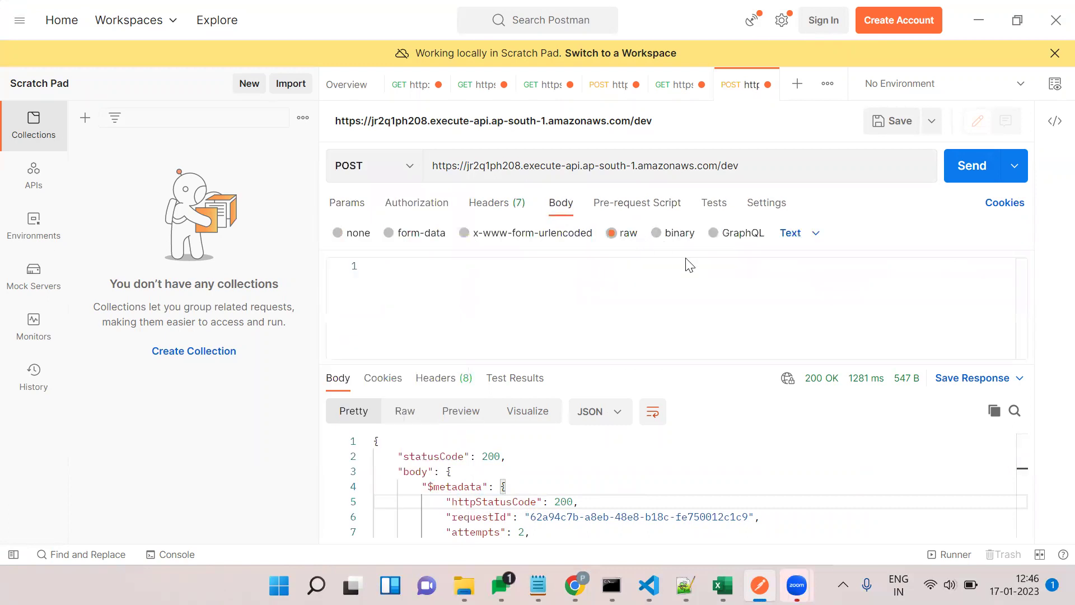
pyautogui.click(811, 234)
pyautogui.click(811, 317)
pyautogui.click(502, 301)
# Open the overview of running windows to switch away from Postman.
pyautogui.hotkey('alt', 'Tab')
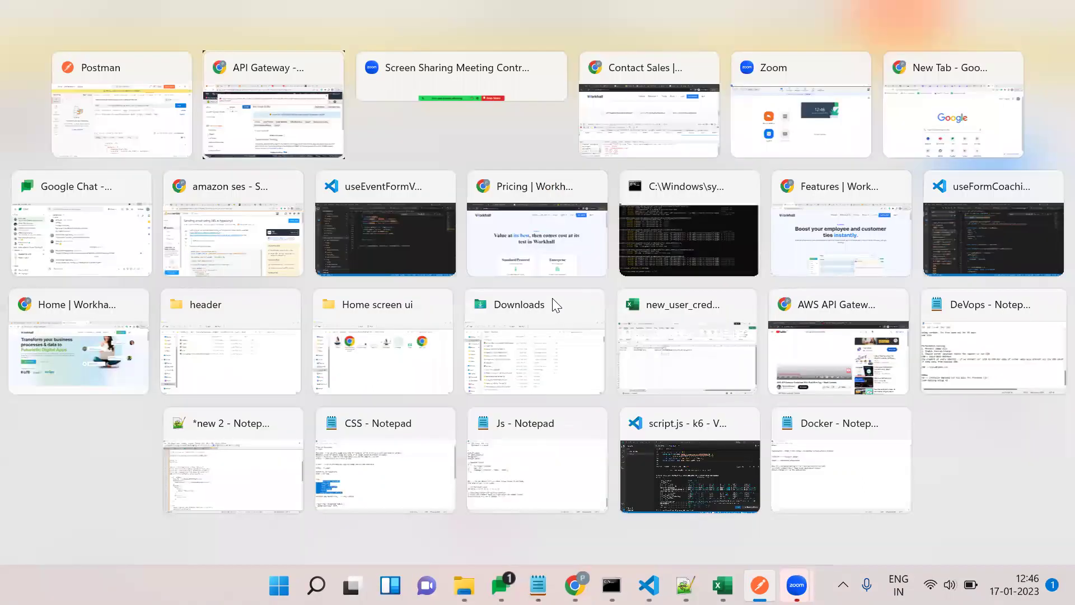